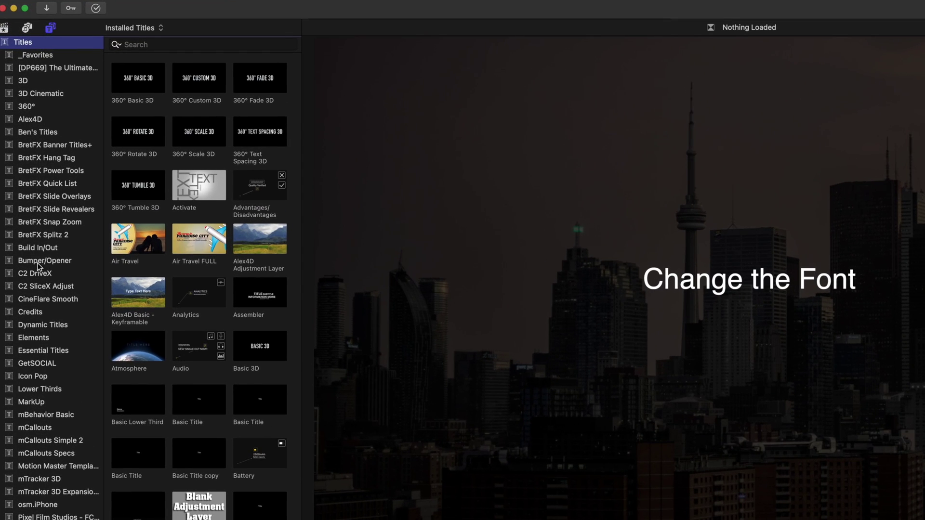
Browse the Bumper/Opener titles, preview Basic Title, and park the playhead on Change the Font.
left_click(30, 182)
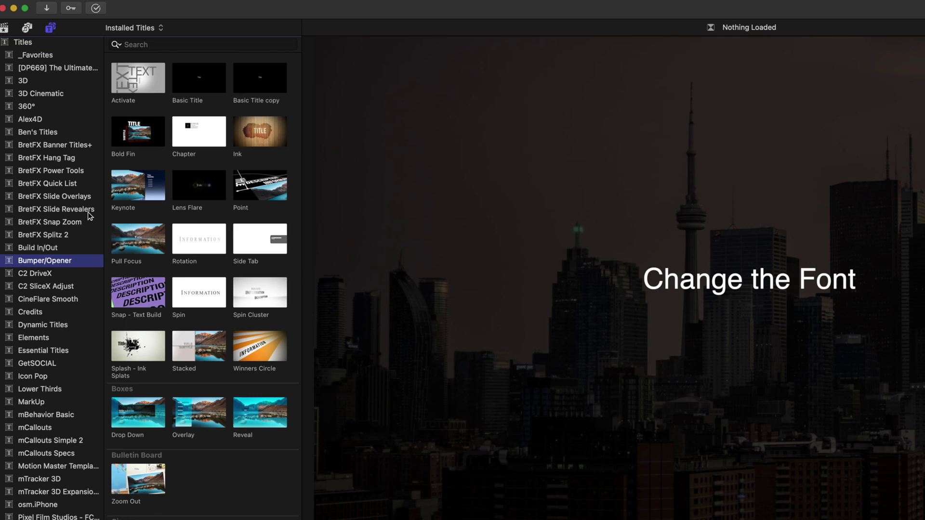
left_click(188, 84)
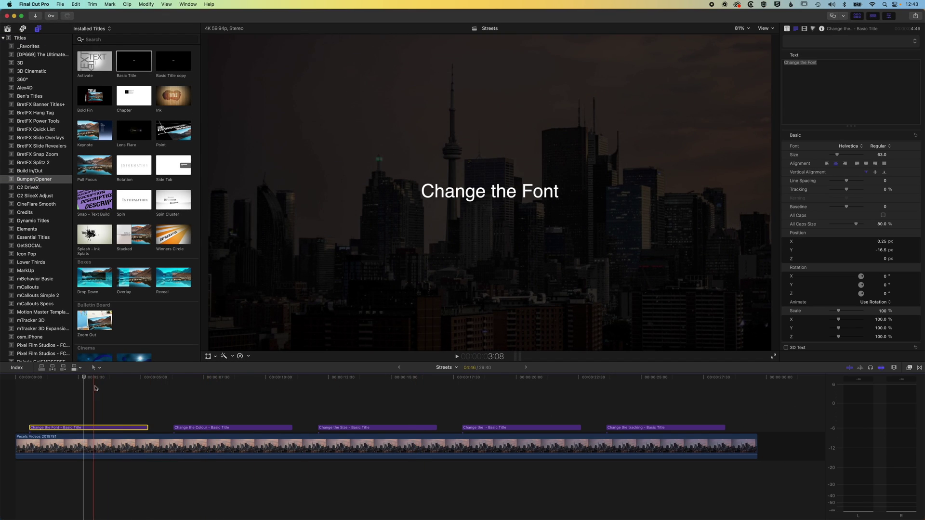
left_click(91, 379)
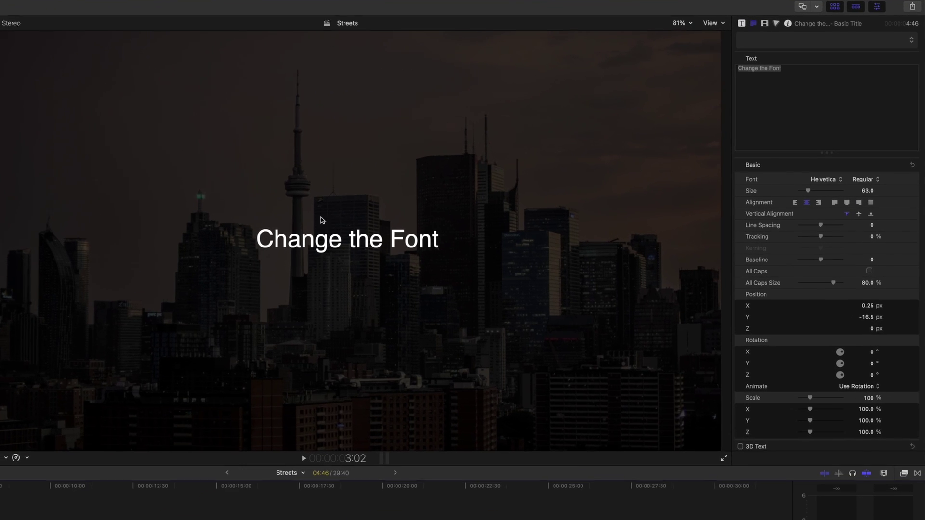
Select the title text and show the Inspector via Window > Show in Workspace.
left_click(530, 195)
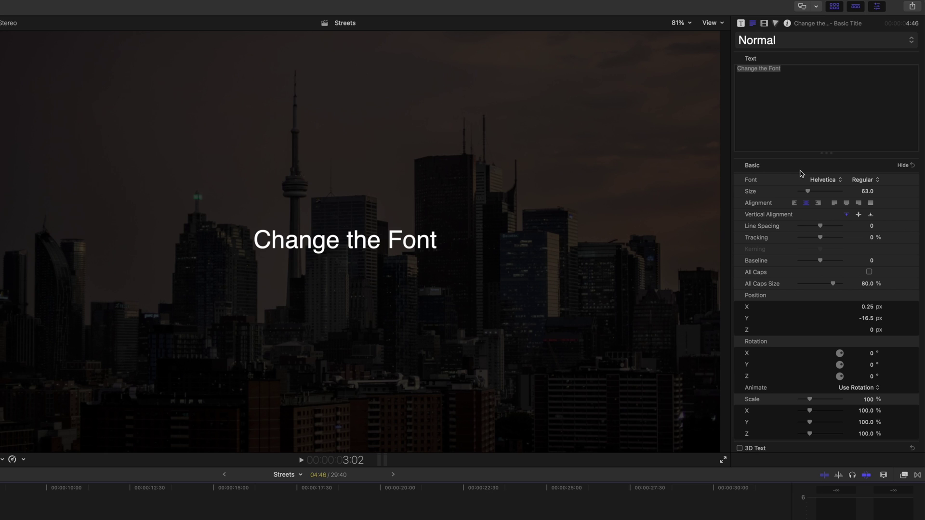
left_click(0, 0)
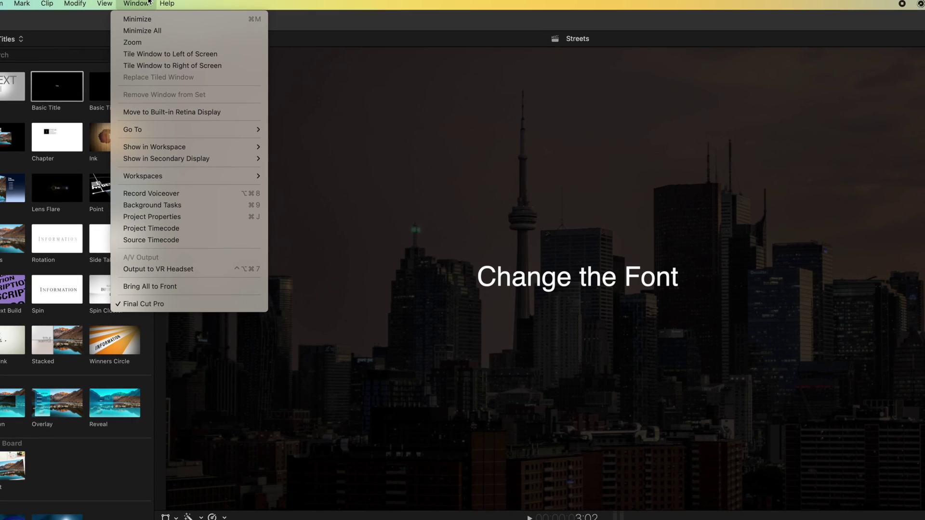
mouse_move(241, 146)
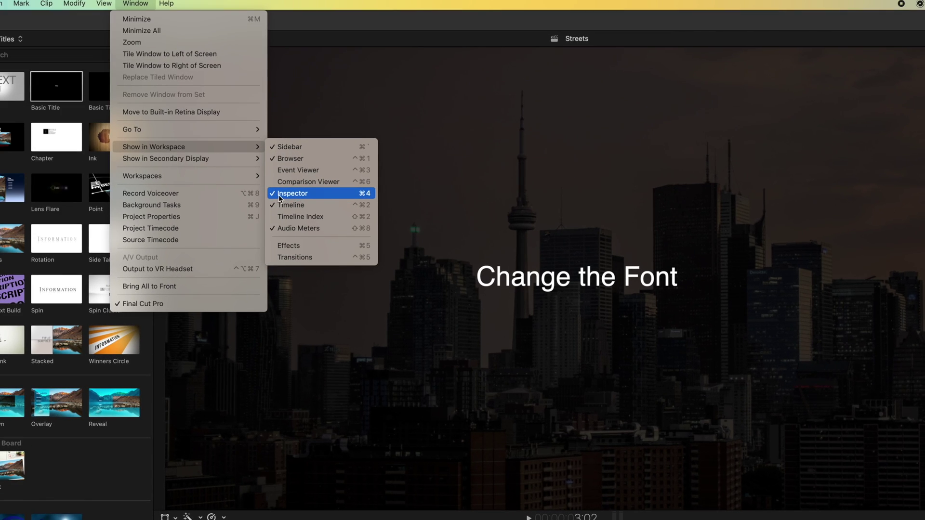
Try Hiragino Kaku Gothic StdN in the W8 weight on the title.
left_click(509, 26)
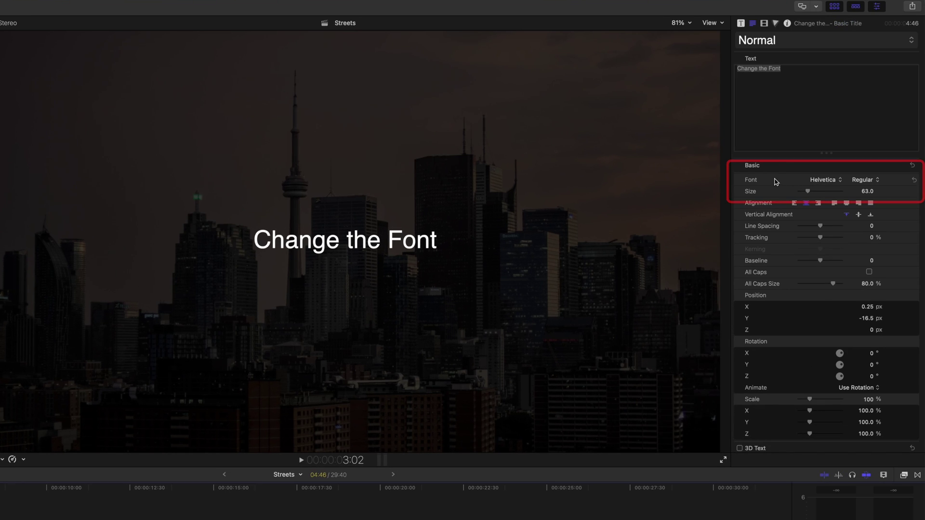
left_click(838, 180)
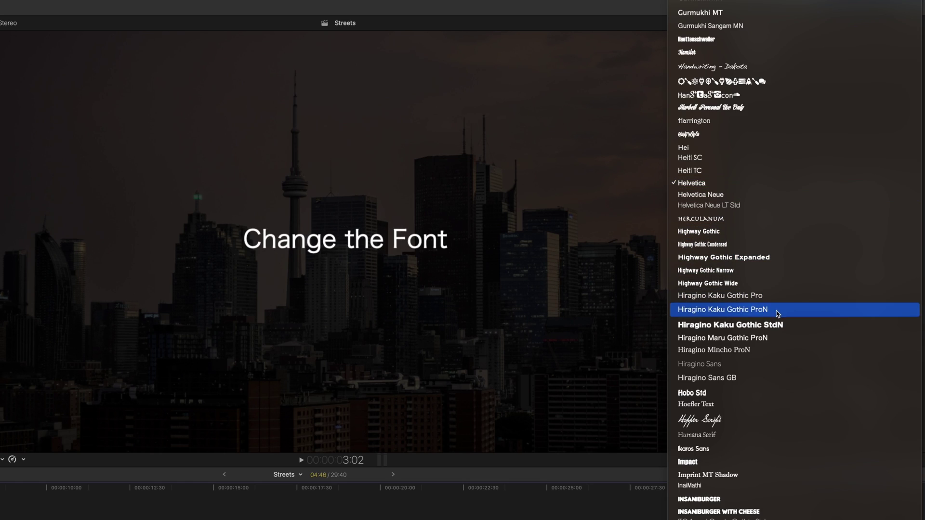
left_click(772, 329)
left_click(873, 182)
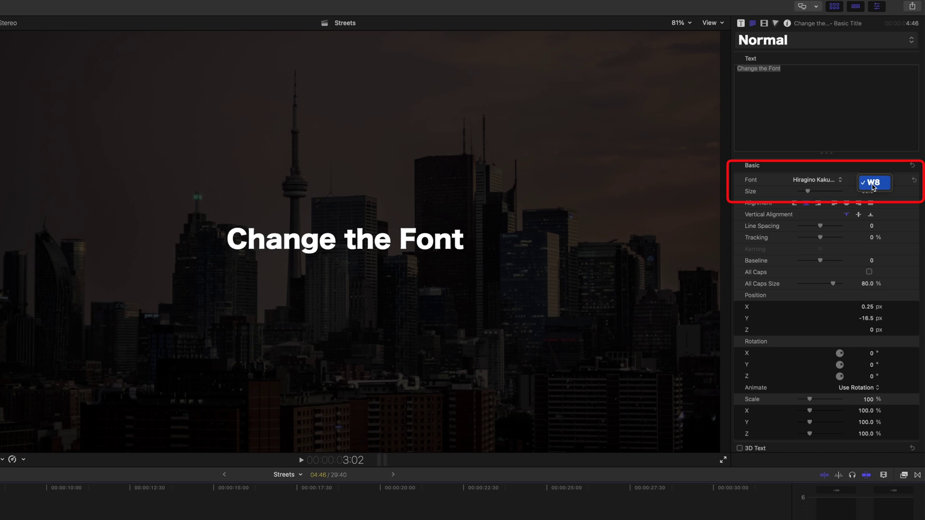
left_click(872, 184)
Switch to Helvetica Neue, try Italic, Thin and Bold, and settle on Regular.
left_click(833, 185)
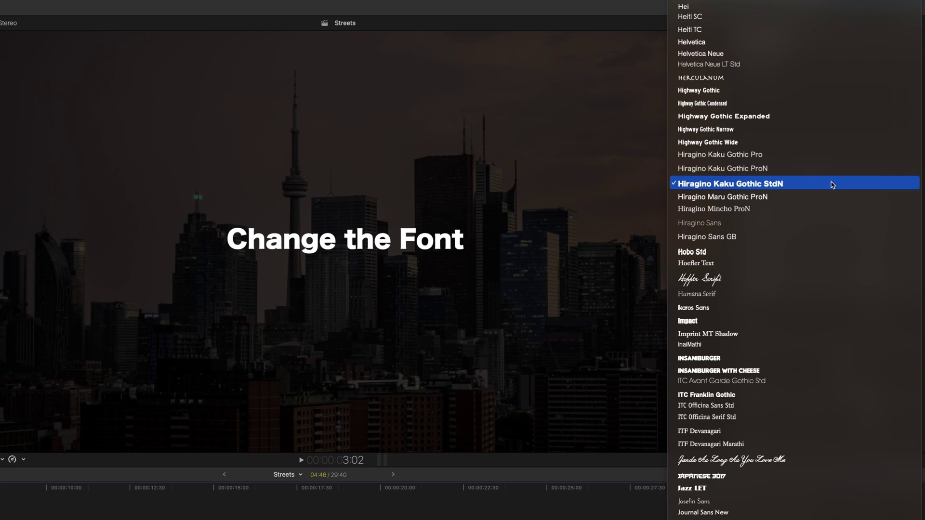
left_click(766, 59)
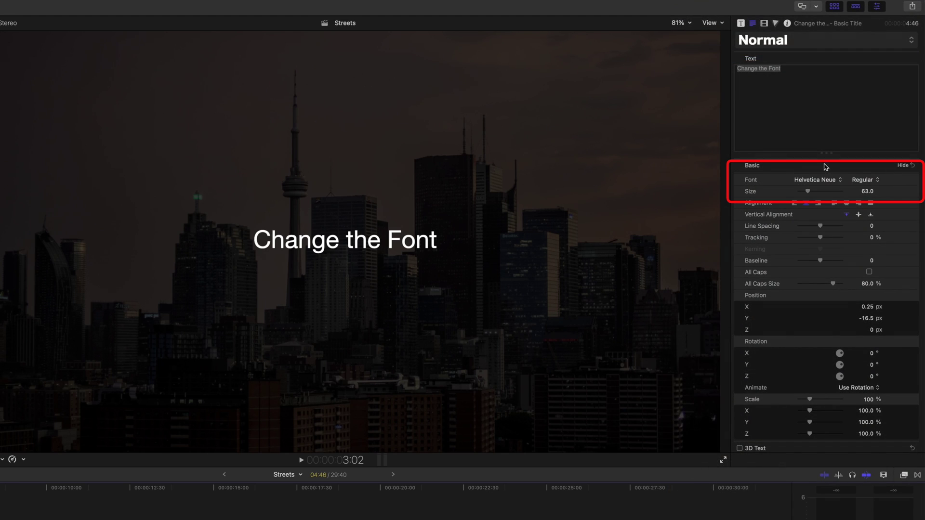
left_click(868, 180)
left_click(866, 194)
left_click(867, 182)
left_click(862, 217)
left_click(867, 181)
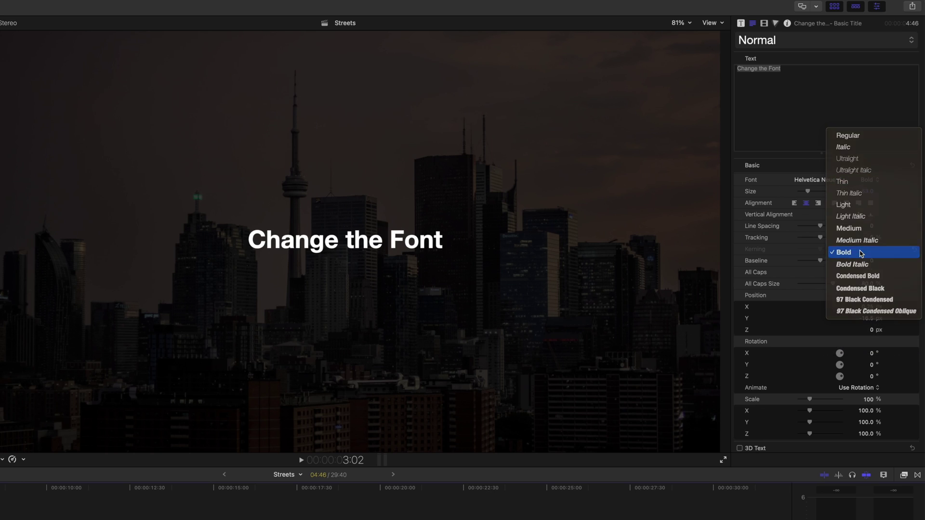
left_click(863, 253)
left_click(867, 180)
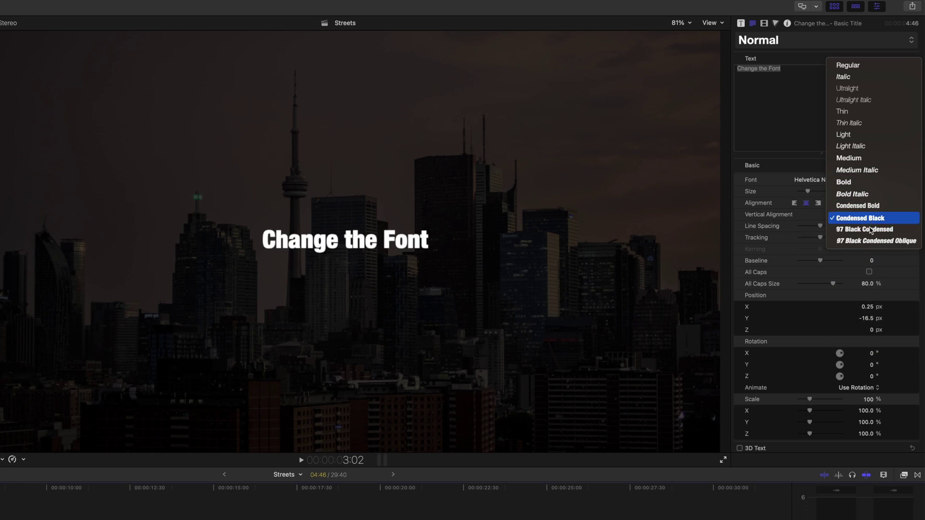
left_click(846, 65)
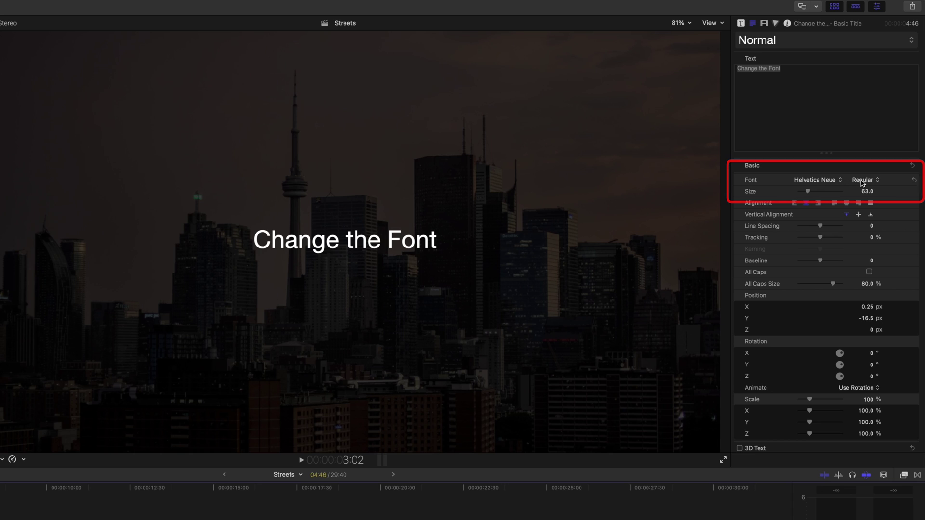
Apply the BLOCK 2D style, then the Blue Plastic 3D style for blue Impact text at 220.
left_click(896, 42)
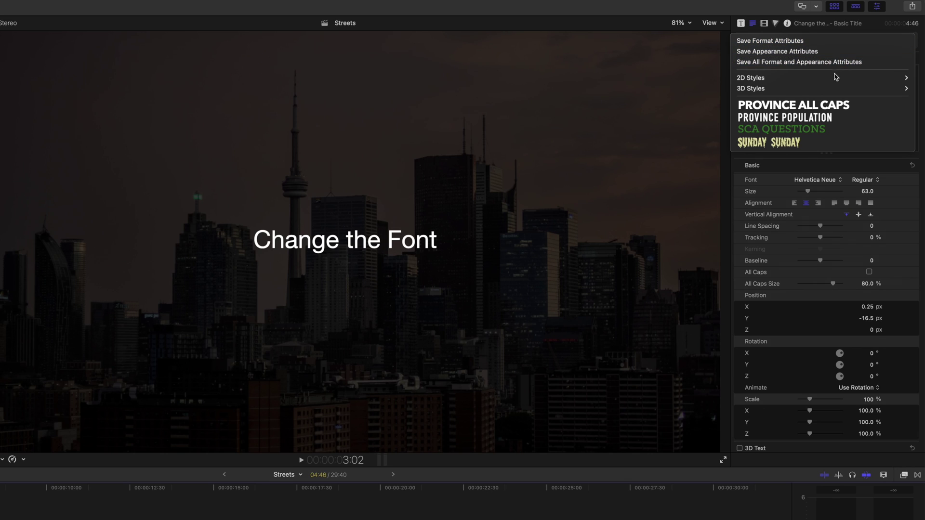
mouse_move(834, 80)
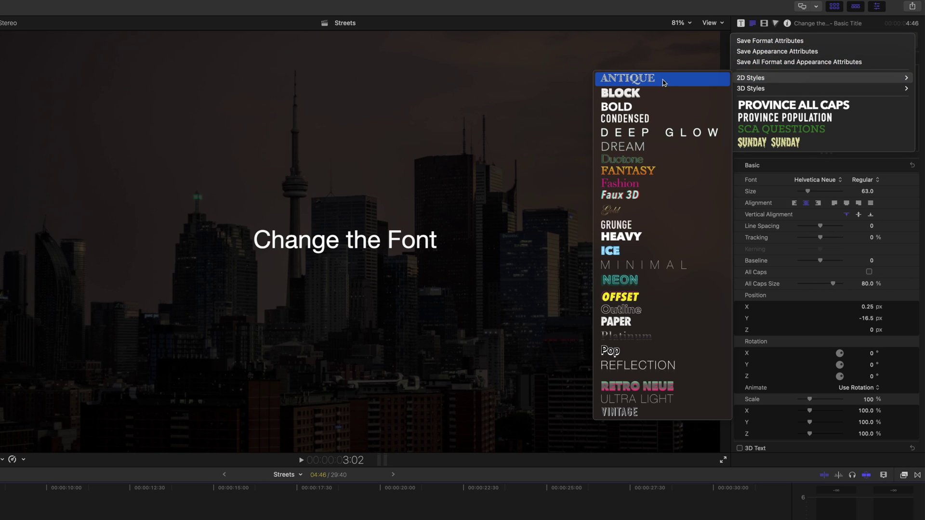
left_click(656, 95)
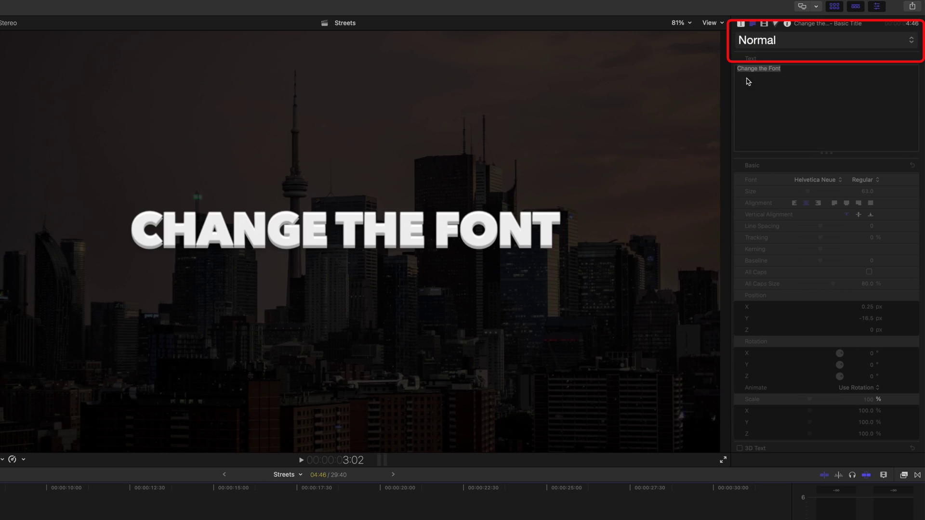
left_click(772, 46)
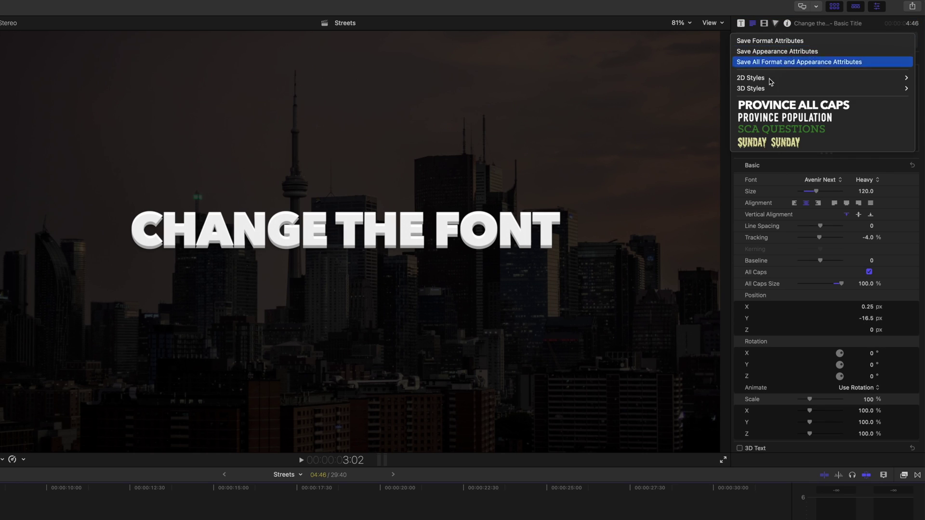
mouse_move(763, 83)
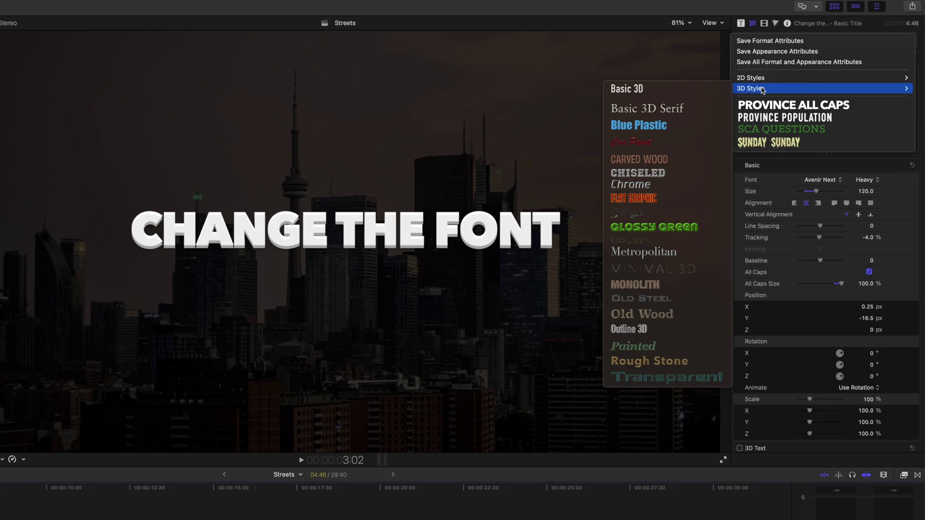
left_click(638, 125)
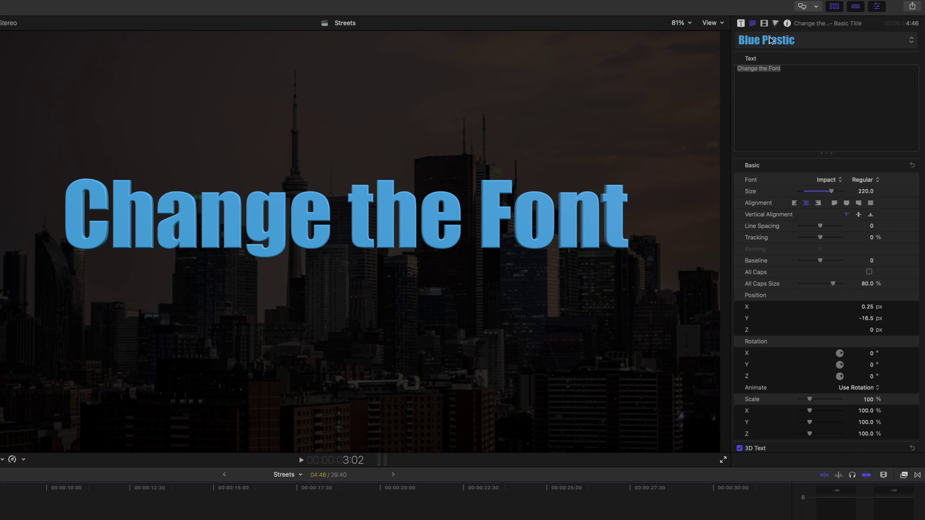
left_click(770, 40)
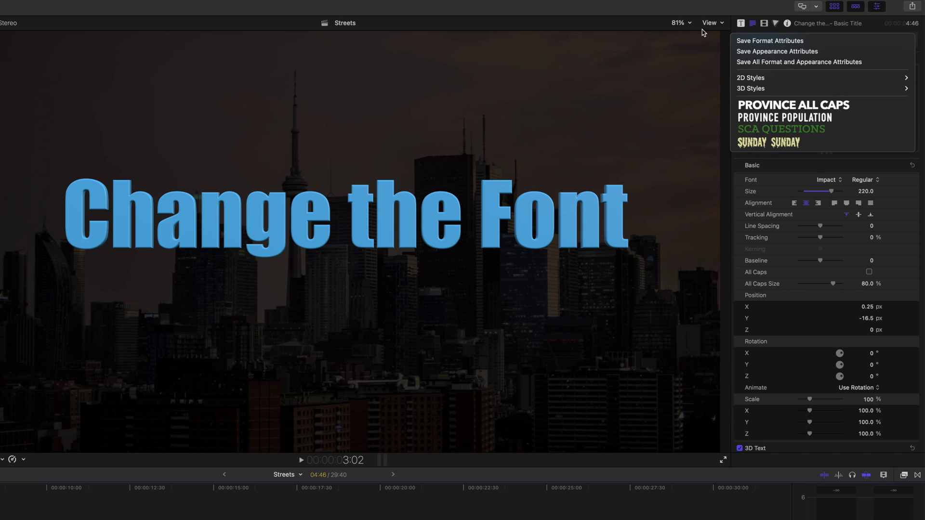
Reset the basic text and 3D material settings, then turn off 3D Text for flat lettering.
left_click(662, 21)
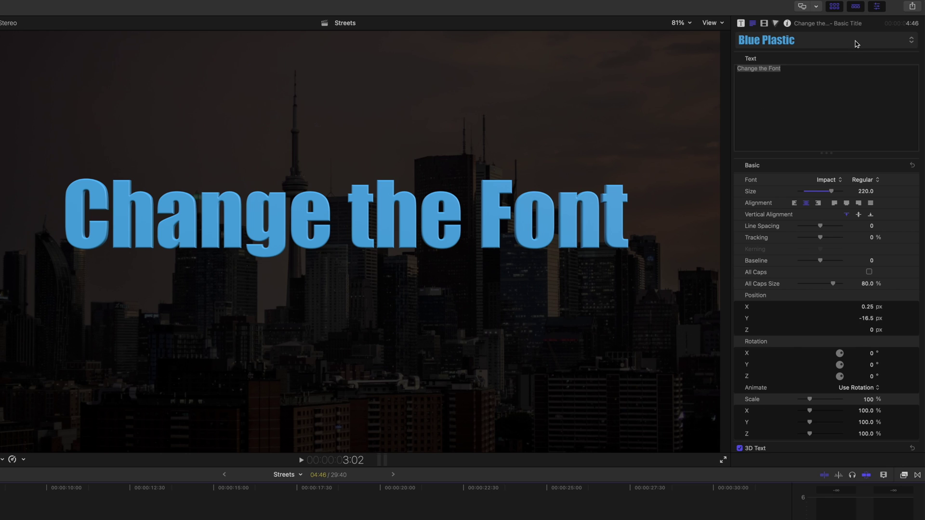
left_click(914, 166)
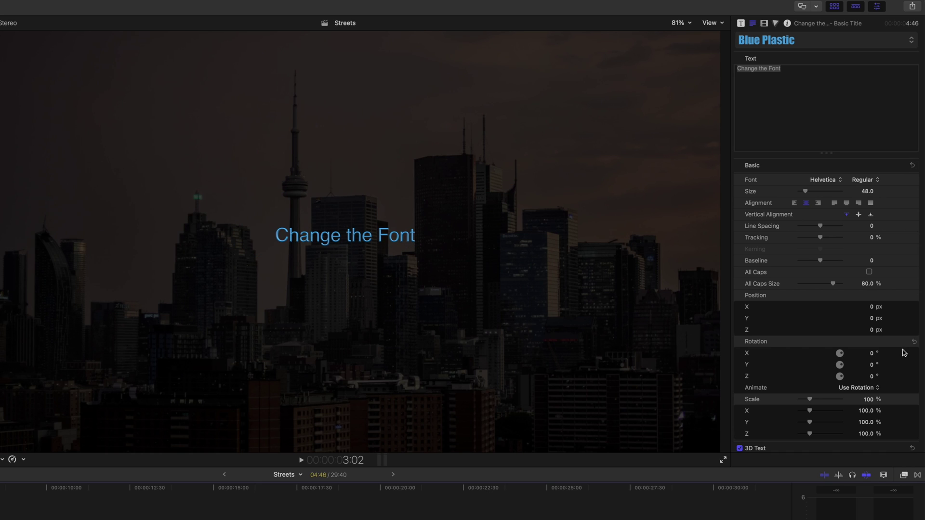
scroll(902, 392, "down", 5)
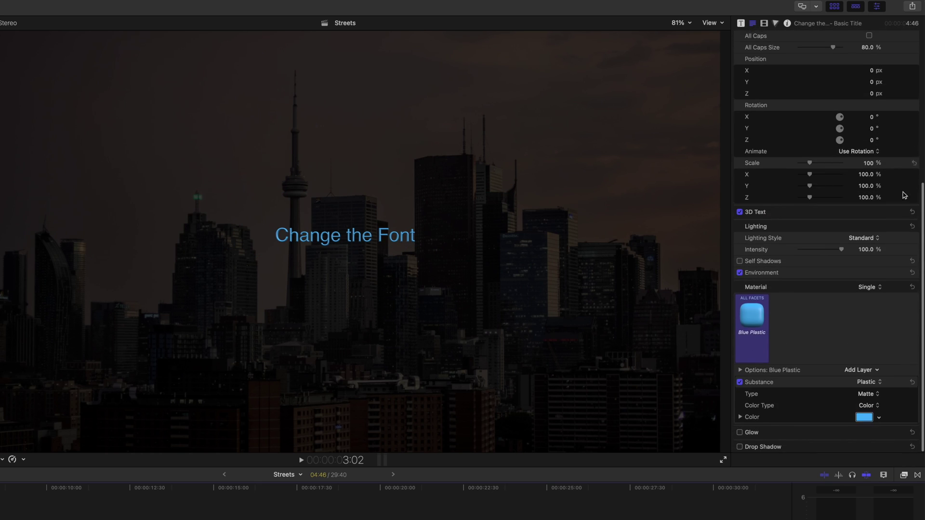
left_click(913, 213)
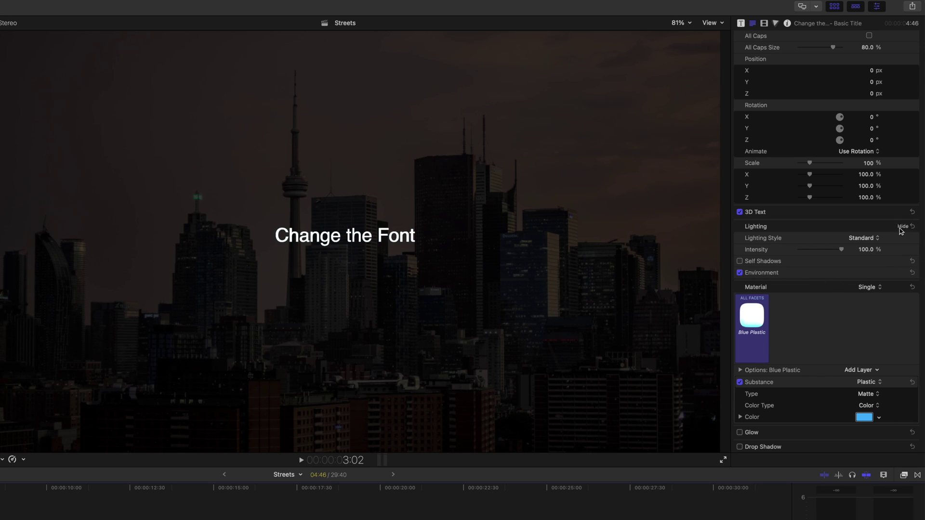
scroll(742, 236, "up", 2)
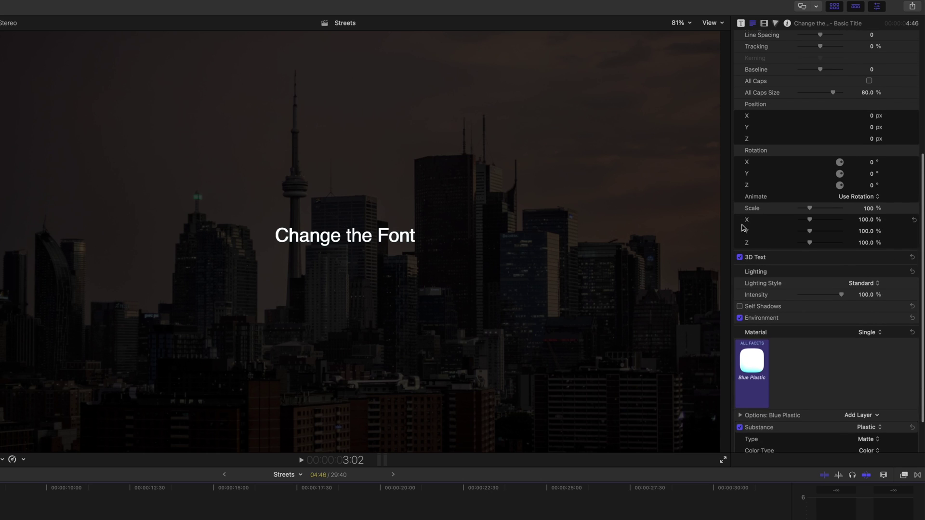
left_click(740, 253)
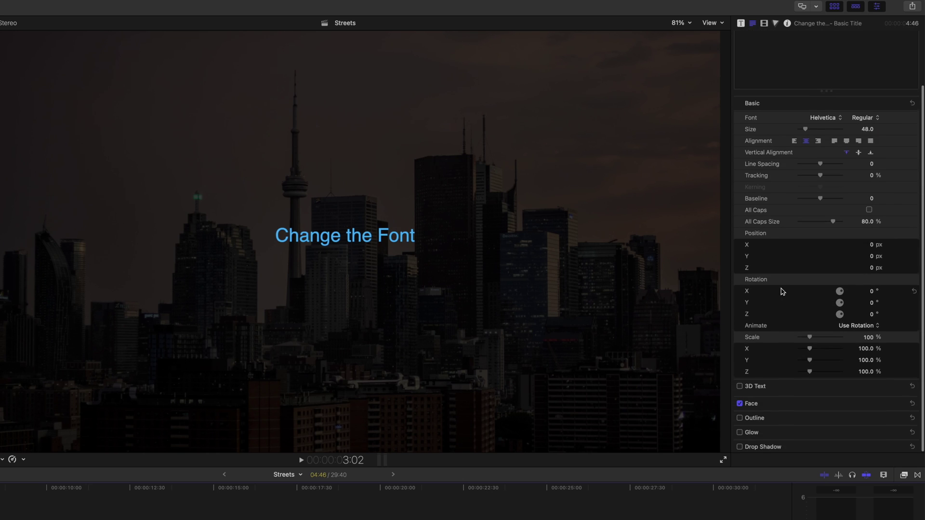
Set the font to Hoefler Text in the Black weight and raise Size to 122.
scroll(789, 222, "up", 3)
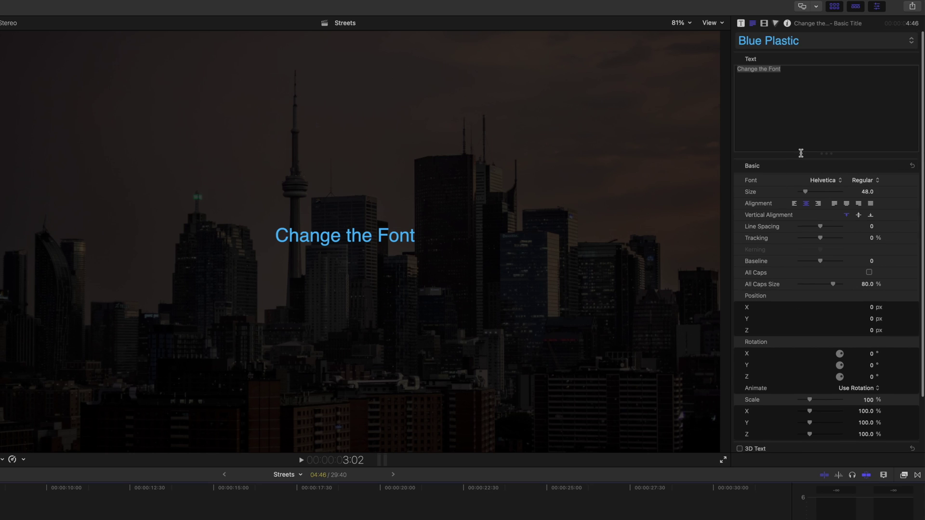
left_click(825, 184)
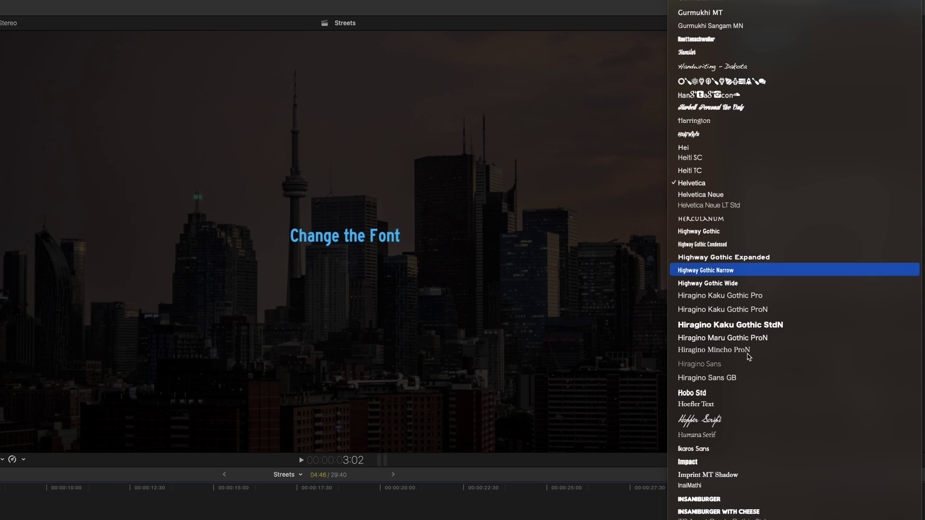
left_click(725, 404)
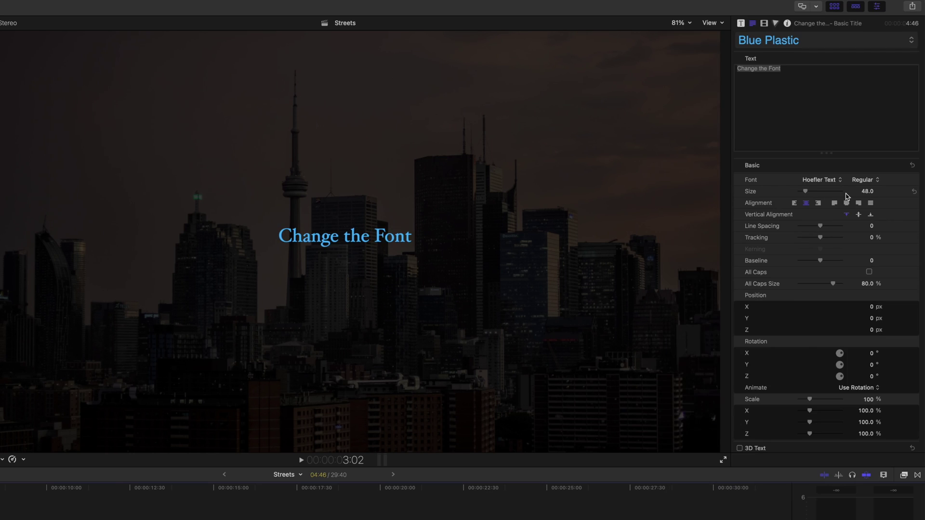
left_click(875, 181)
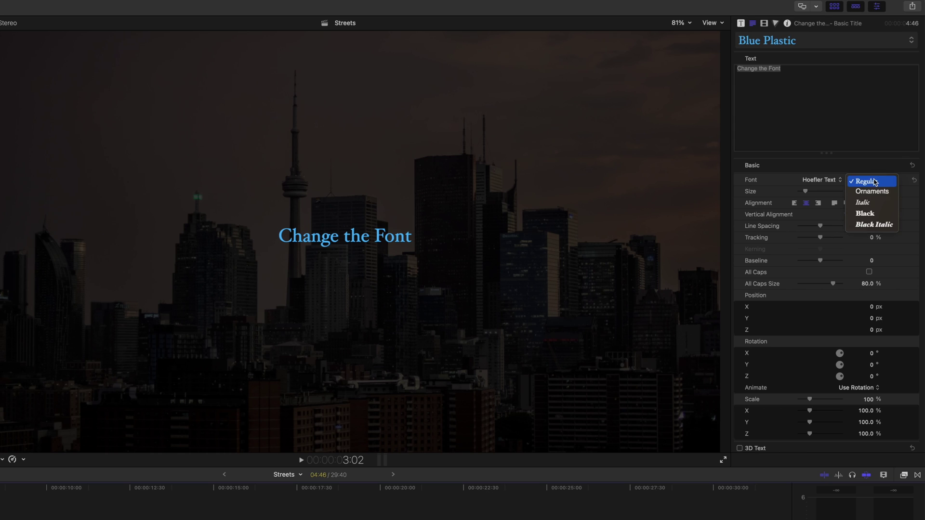
left_click(876, 214)
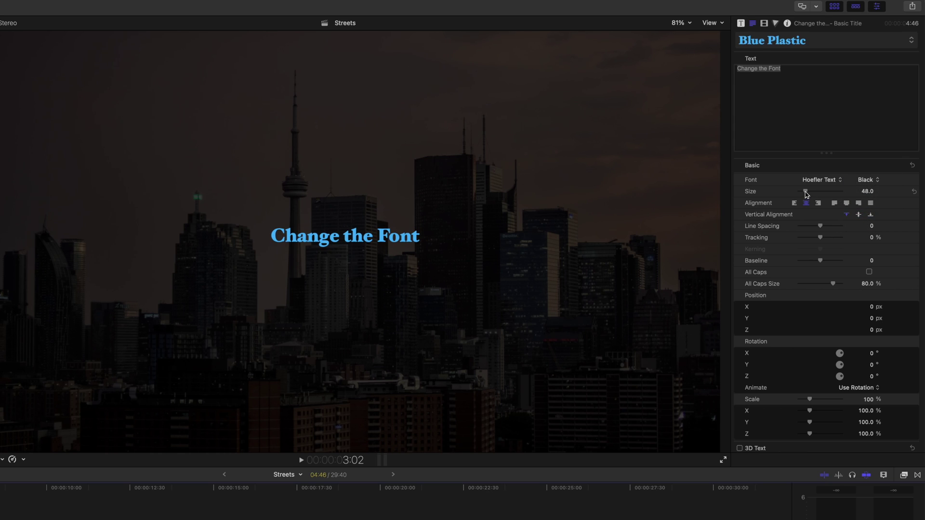
left_click_drag(806, 192, 817, 194)
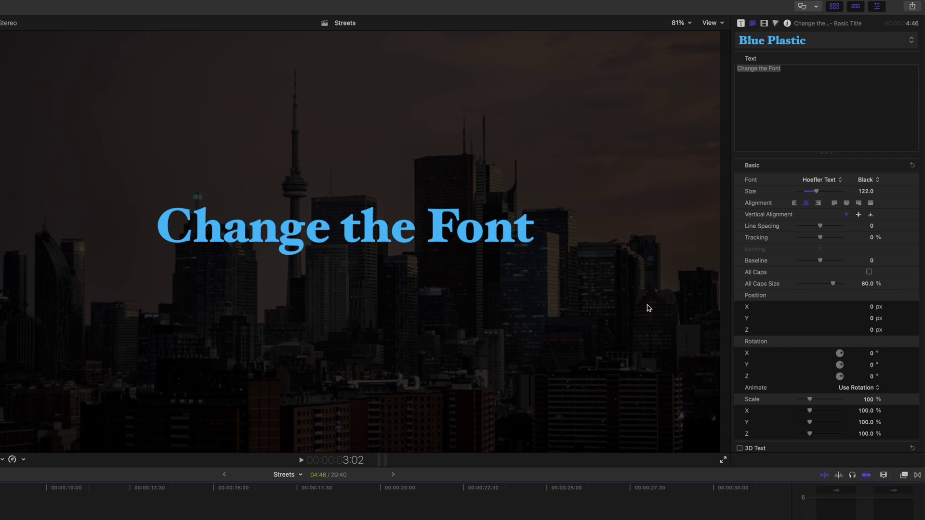
Set the word 'Font' to Helvetica Neue Condensed Bold after trying Highway Gothic Wide.
left_click(743, 69)
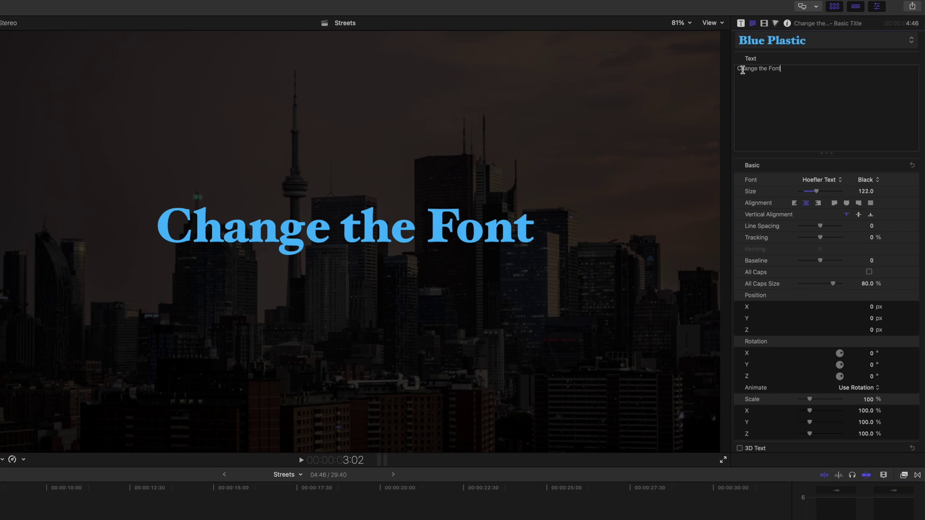
double_click(769, 68)
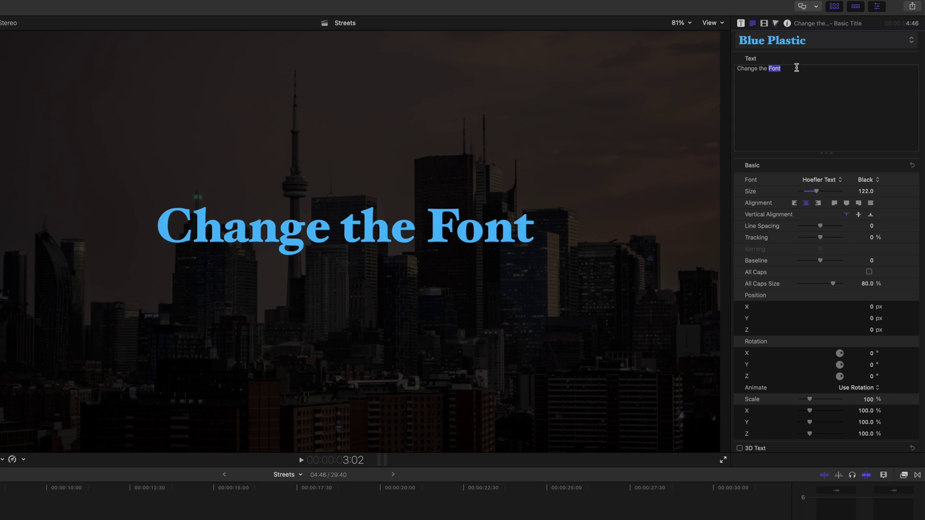
left_click(821, 181)
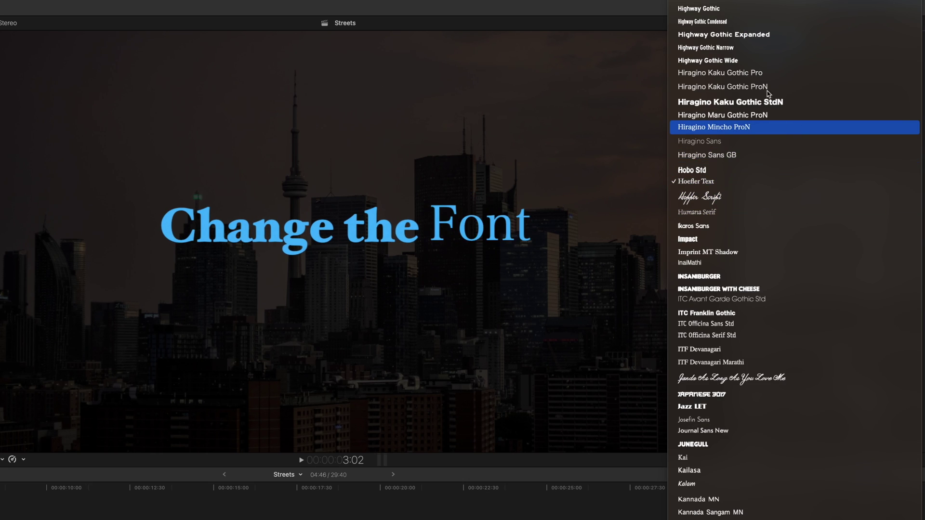
left_click(751, 60)
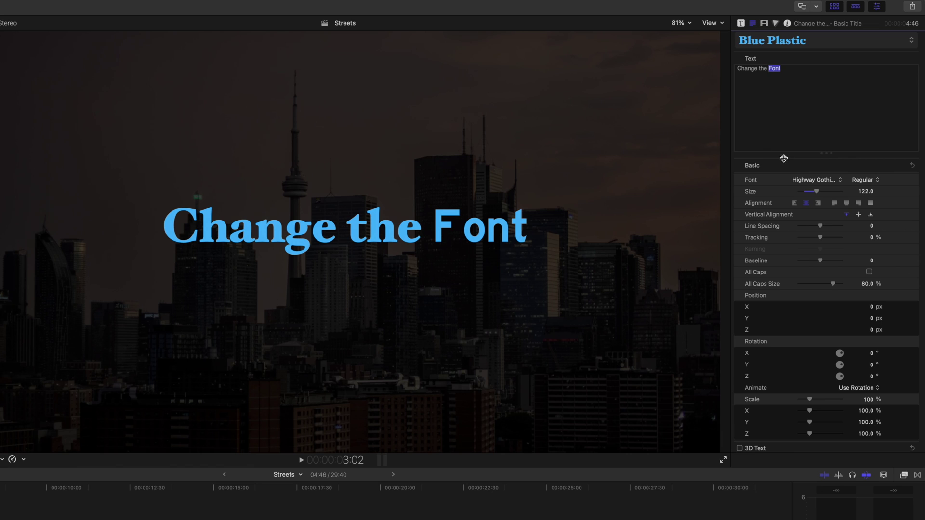
left_click(813, 180)
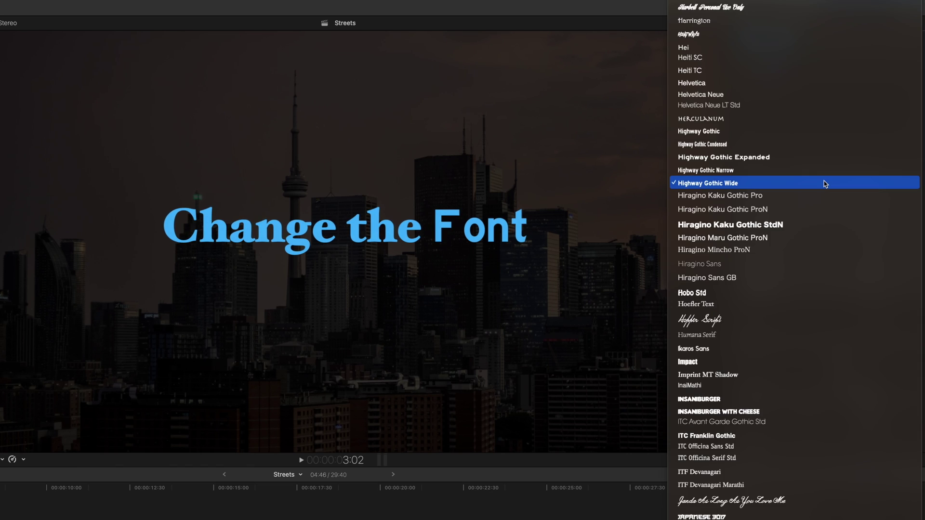
left_click(746, 98)
left_click(873, 186)
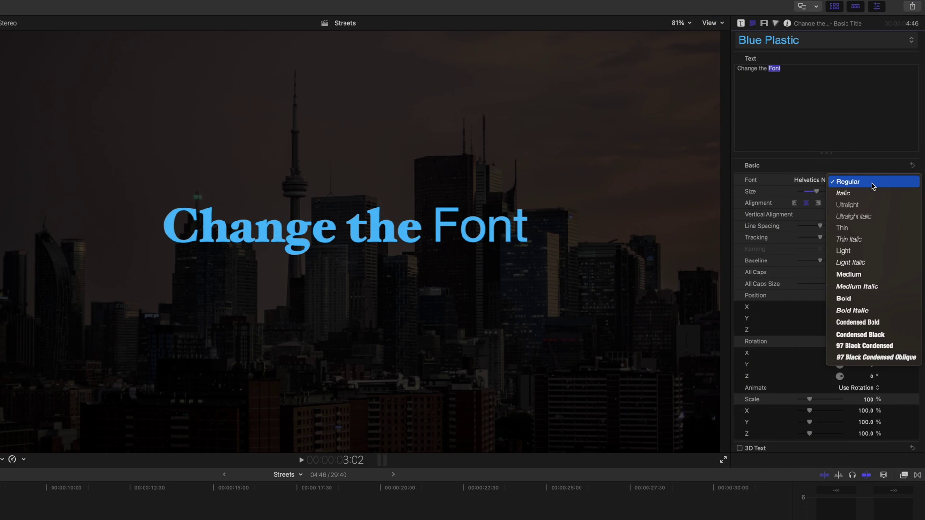
left_click(860, 322)
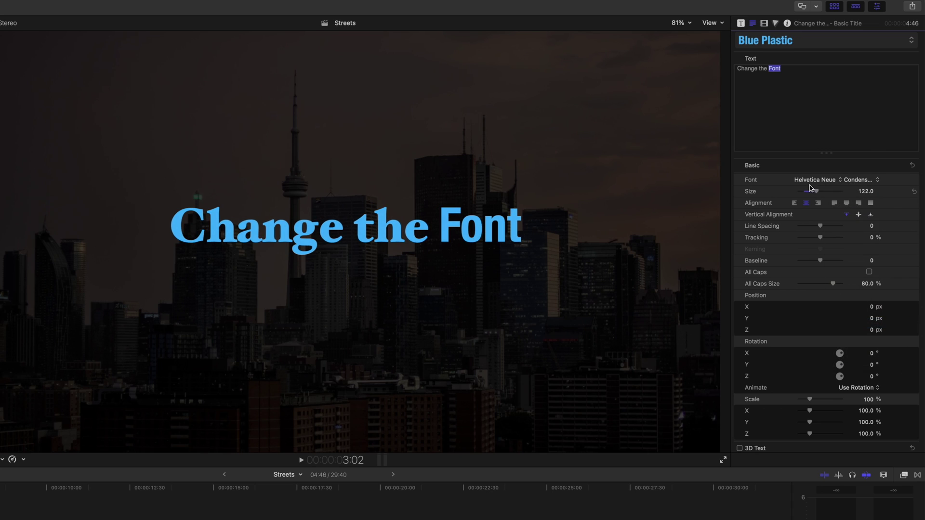
left_click(789, 69)
Set the word 'Change' to Insaniburger With Cheese.
double_click(743, 68)
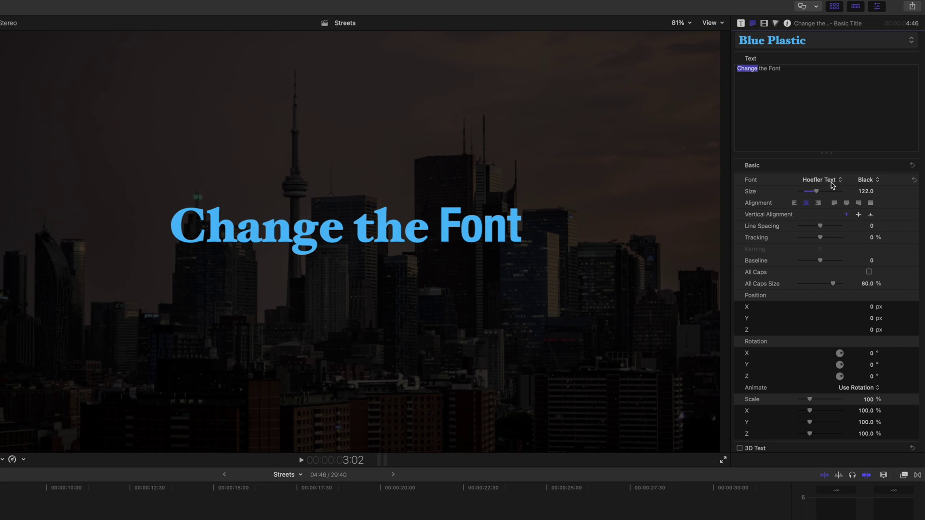
left_click(828, 181)
left_click(718, 289)
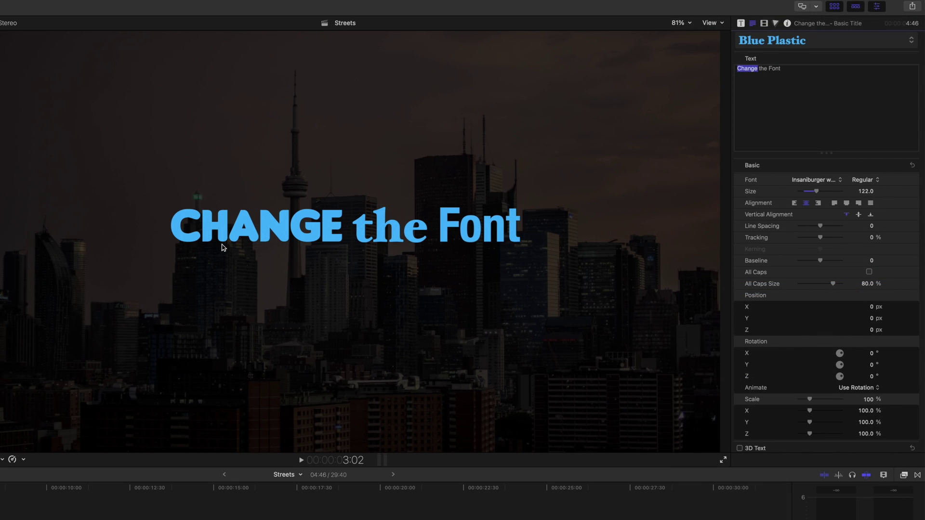
left_click(811, 106)
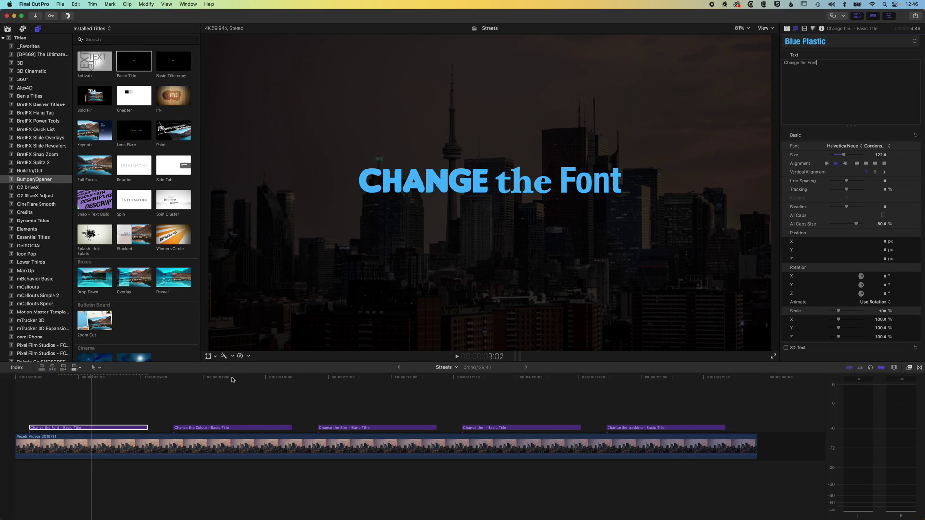
Select the Change the Colour title clip and browse the text style presets without applying one.
left_click(232, 379)
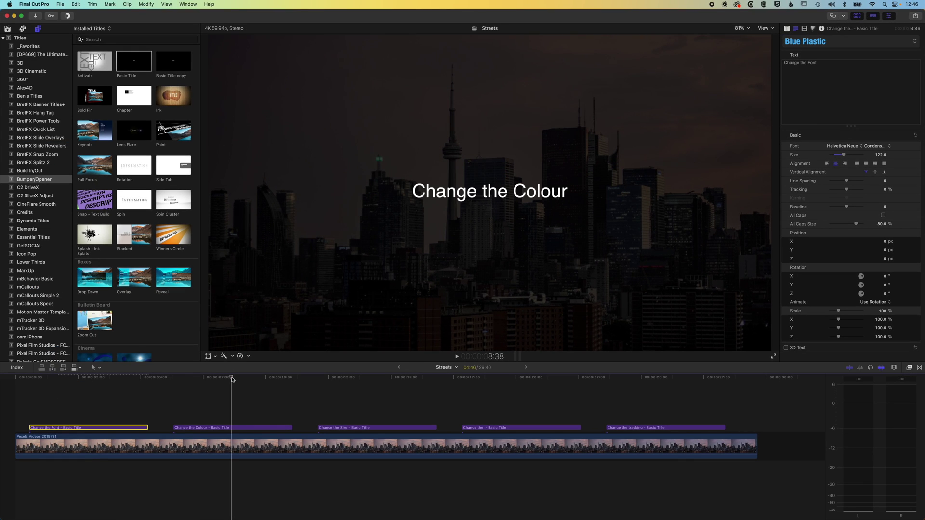
left_click(223, 429)
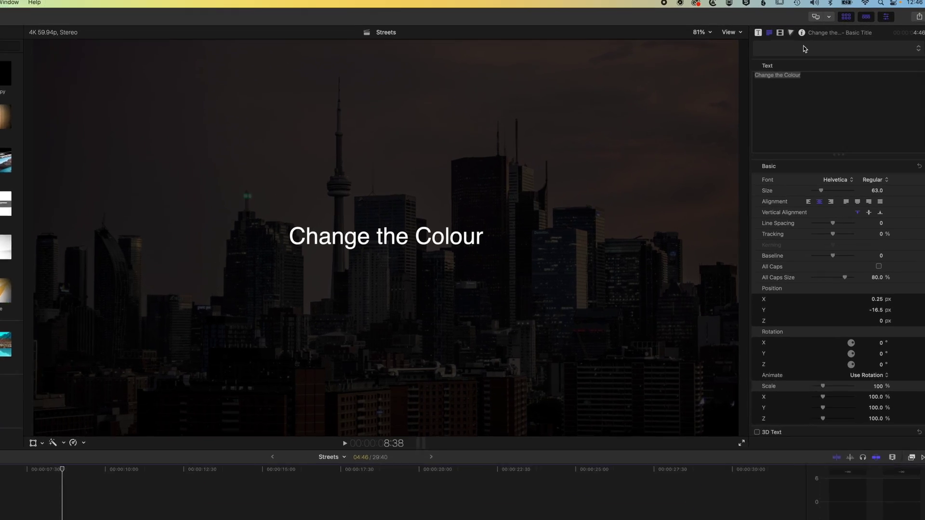
left_click(823, 41)
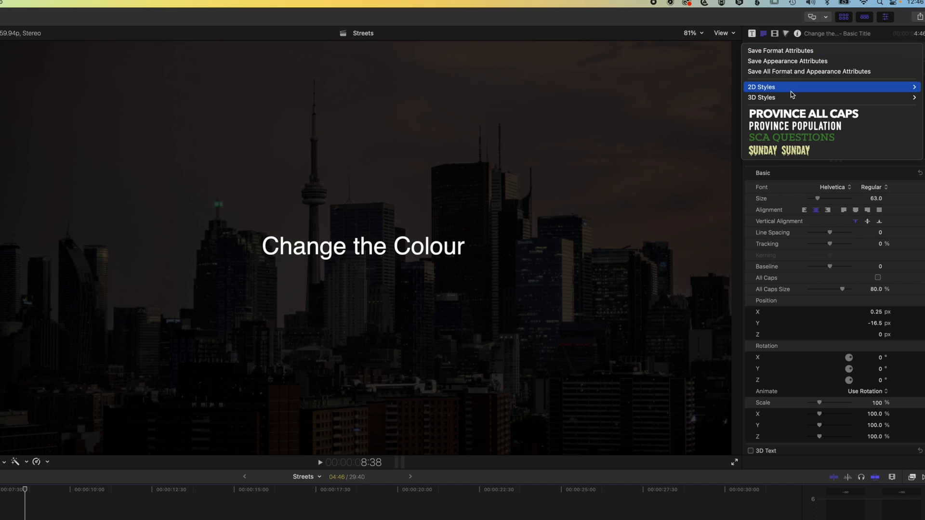
mouse_move(818, 75)
mouse_move(790, 103)
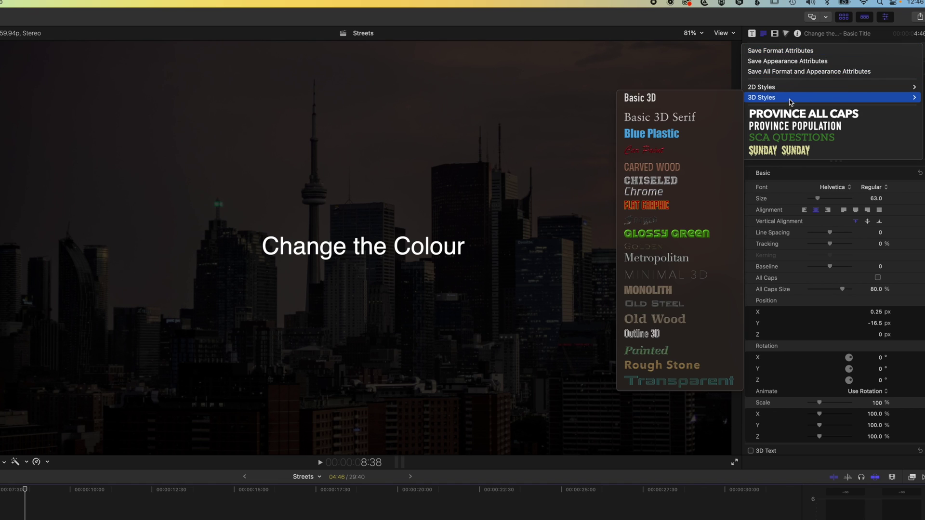
left_click(728, 22)
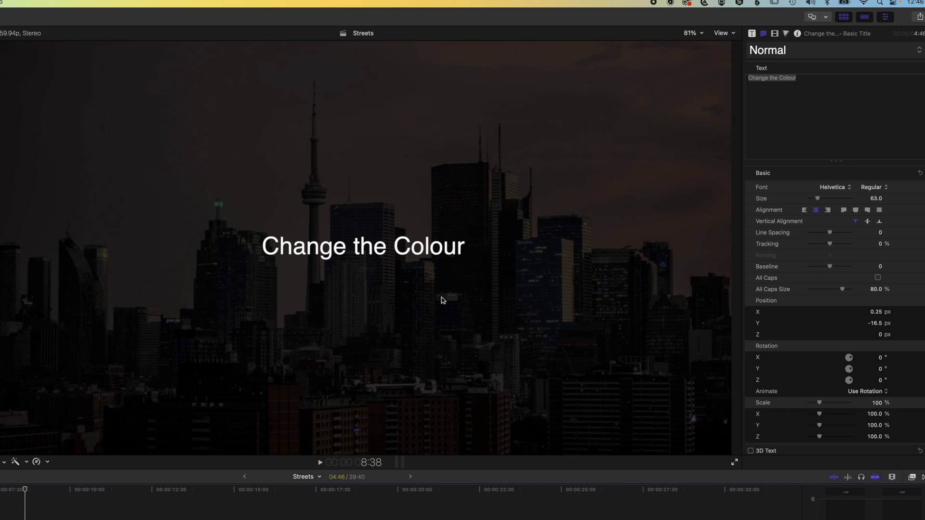
Change the Face section's Fill with setting to Gradient.
scroll(835, 236, "down", 3)
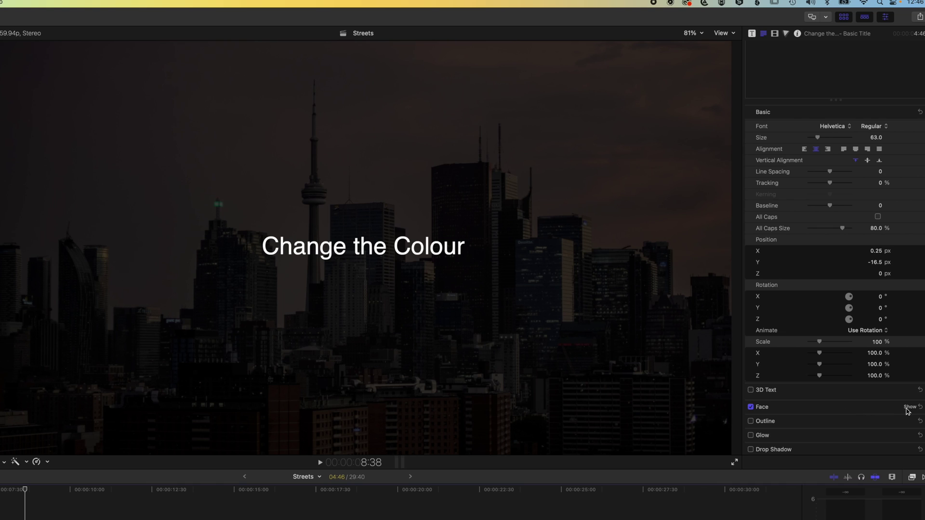
scroll(891, 394, "down", 3)
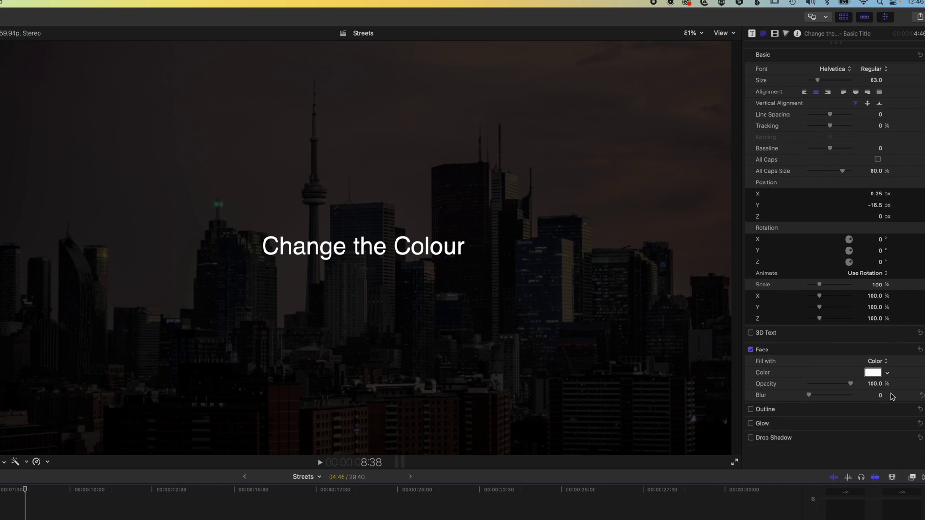
left_click(881, 376)
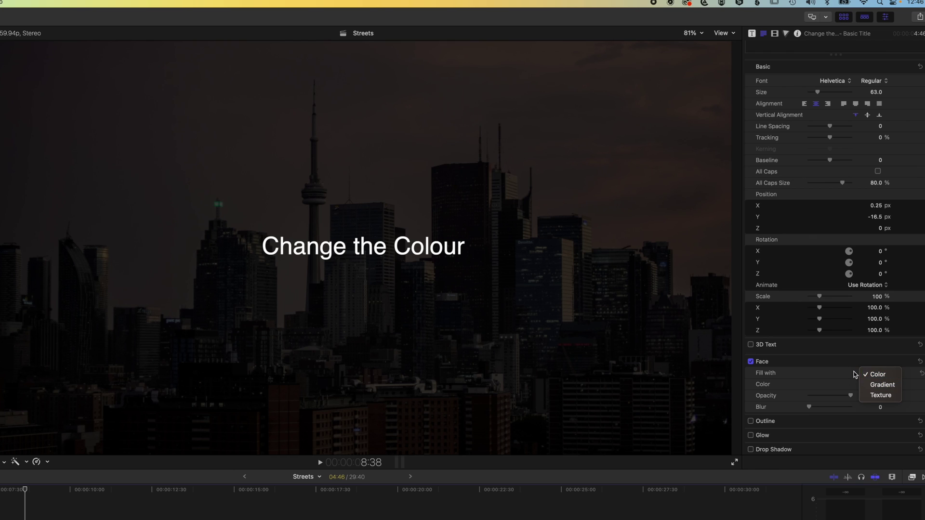
left_click(882, 384)
scroll(879, 199, "up", 5)
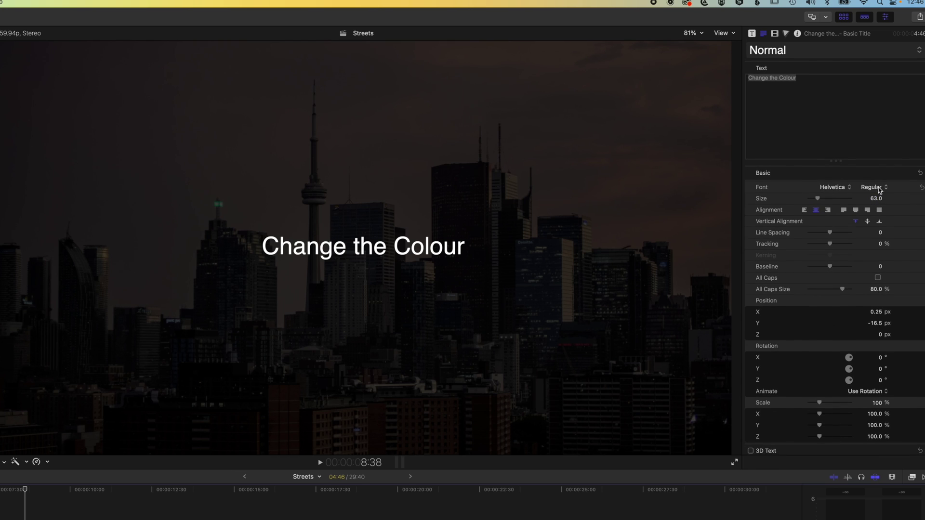
Make the title Bold and enlarge its Size to 134.
left_click(879, 187)
left_click(879, 230)
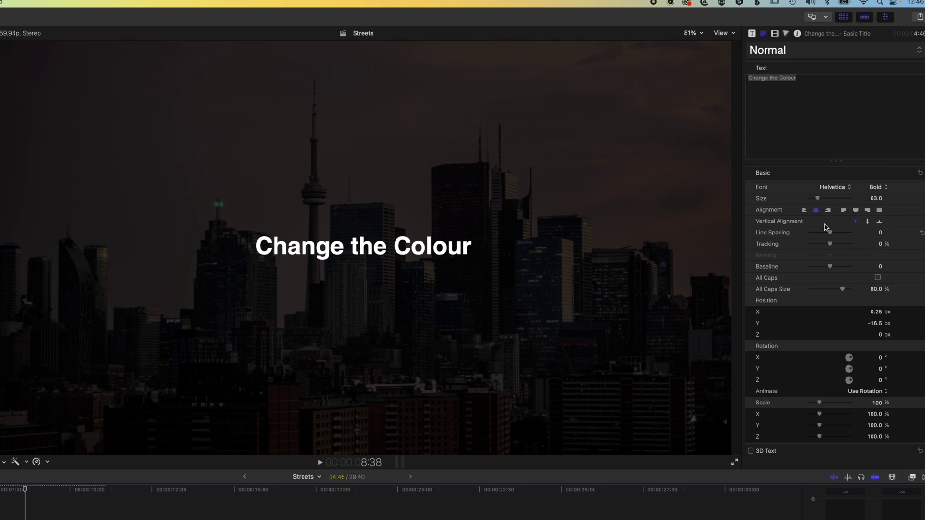
left_click_drag(817, 199, 828, 200)
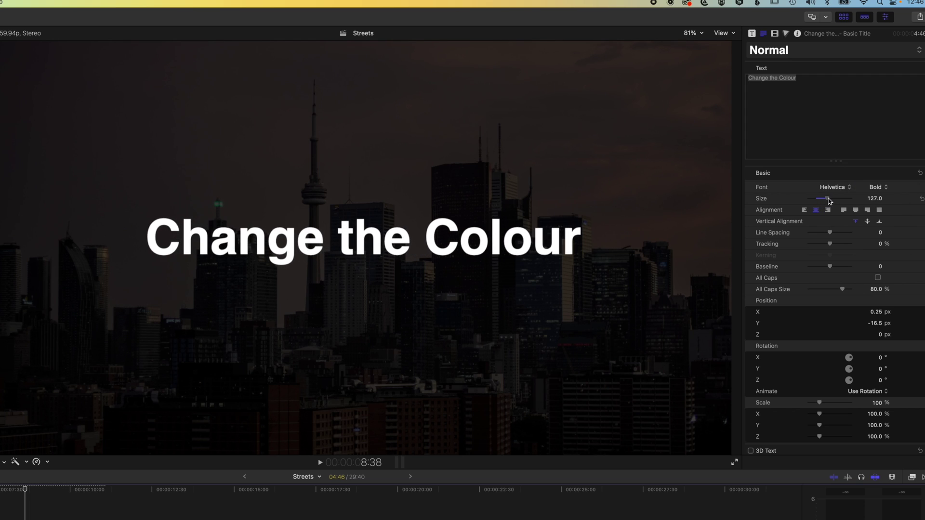
left_click_drag(828, 200, 830, 201)
scroll(862, 289, "down", 5)
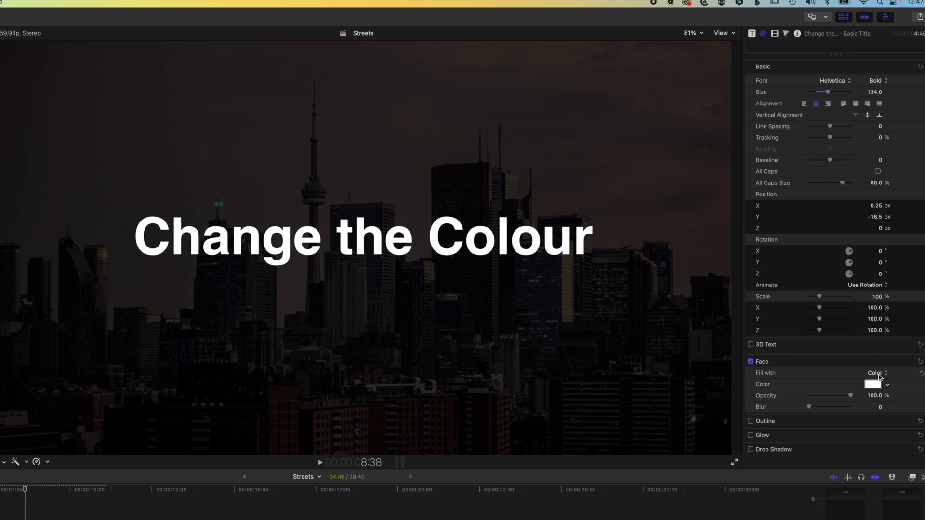
Try a purple face colour, then open the Colors window and set blue to 205.
left_click(888, 385)
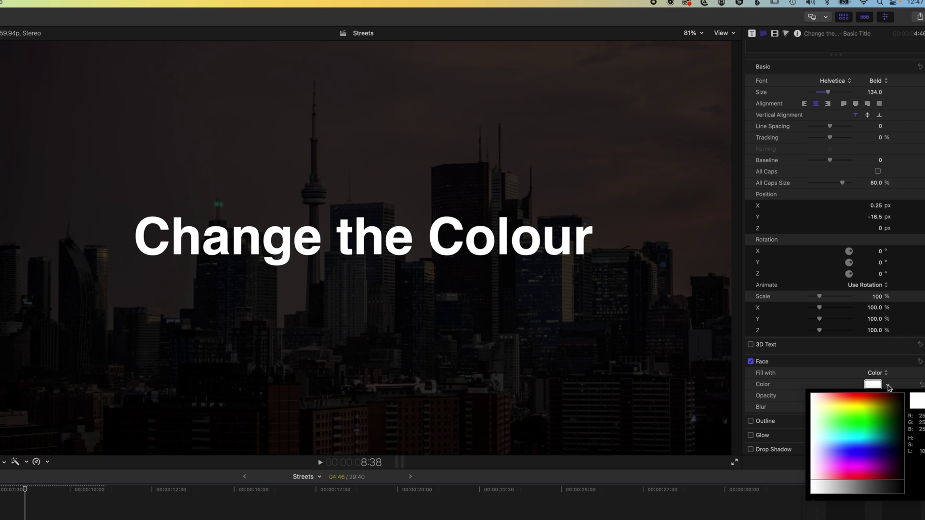
left_click_drag(891, 402, 853, 452)
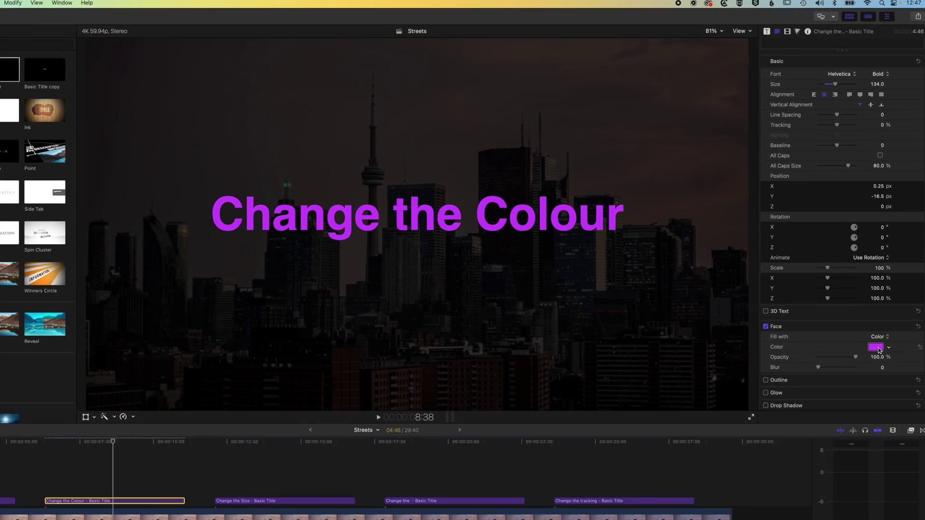
left_click(875, 385)
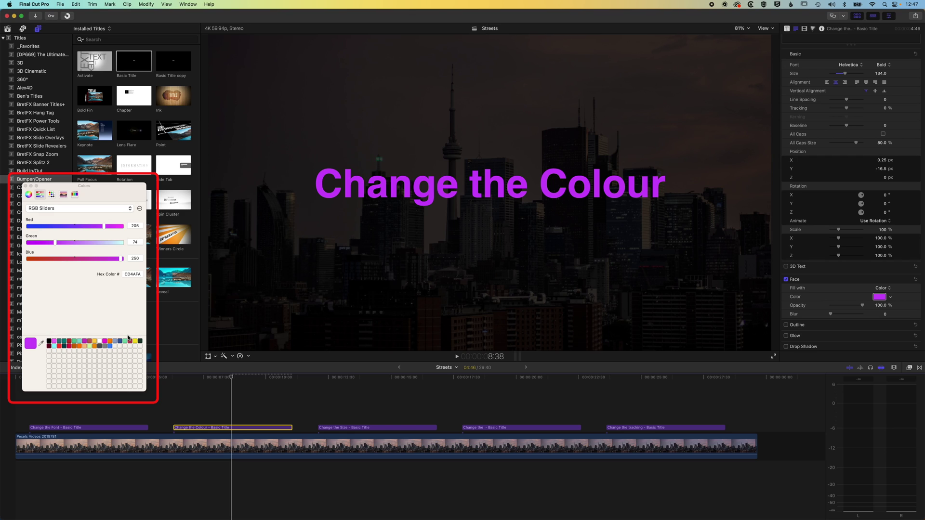
left_click(137, 225)
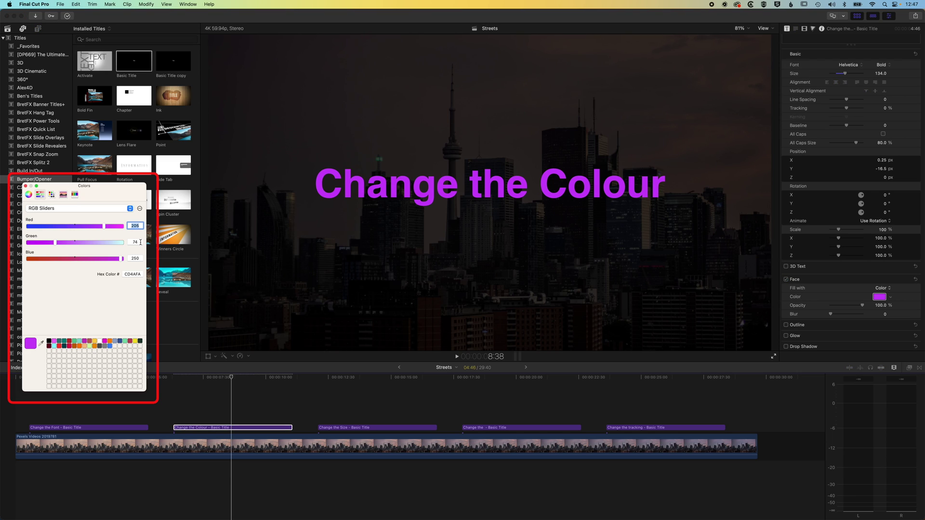
left_click(141, 242)
left_click(139, 258)
type("205")
key("Return")
Adjust green to reach teal 2AD9C3 (42/217/195), save it as a swatch, and close the window.
left_click_drag(57, 243, 107, 243)
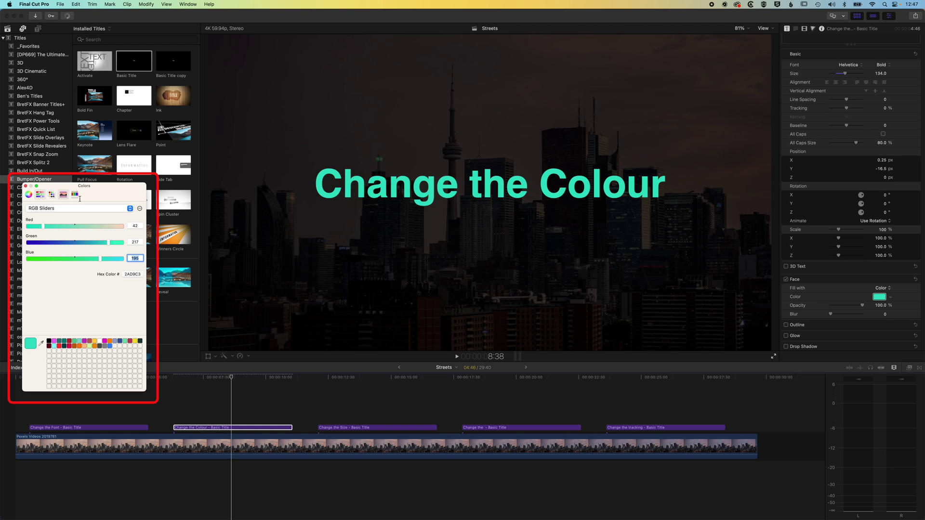
left_click_drag(30, 343, 117, 348)
left_click(115, 347)
left_click(151, 205)
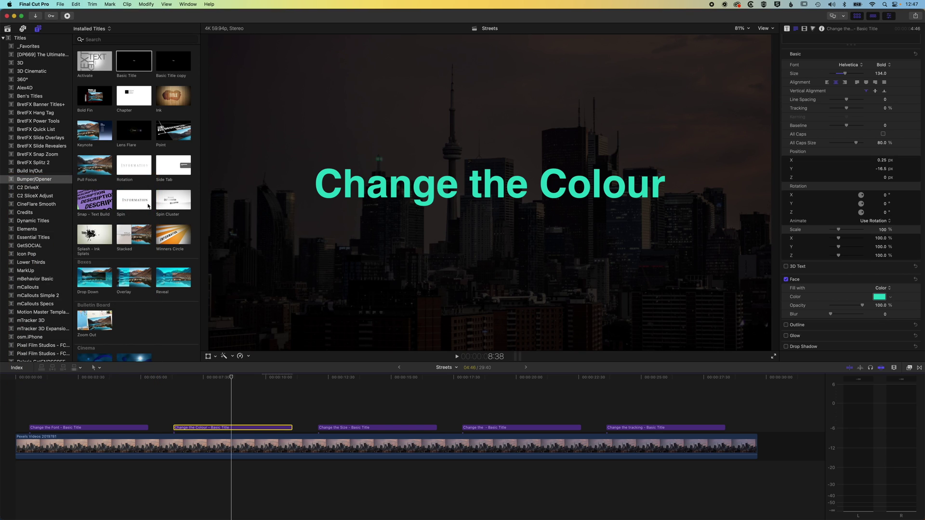
Fill the face with a gradient and make its first stop bright green.
left_click(884, 289)
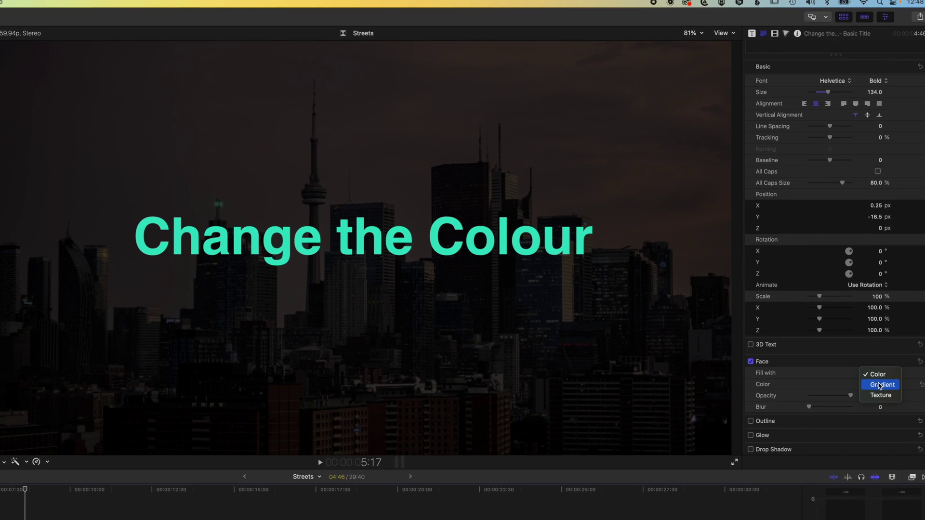
left_click(881, 385)
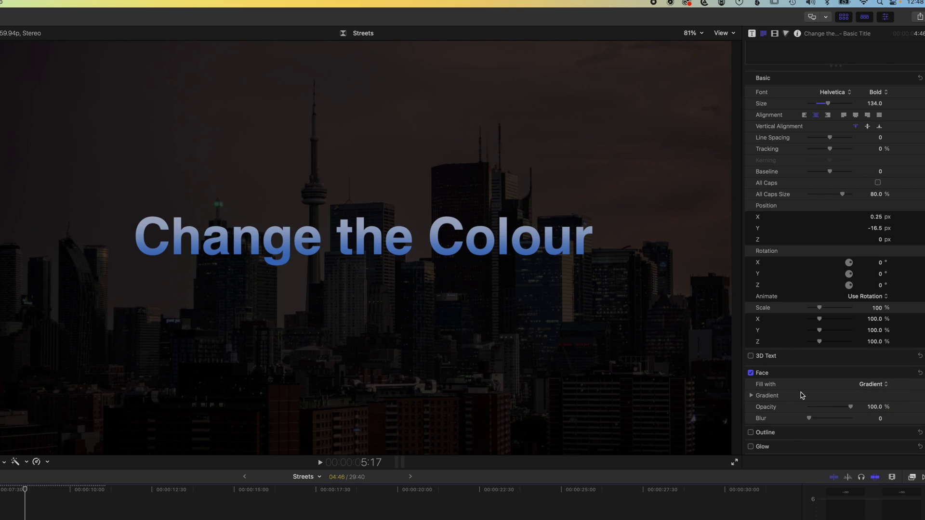
left_click(751, 396)
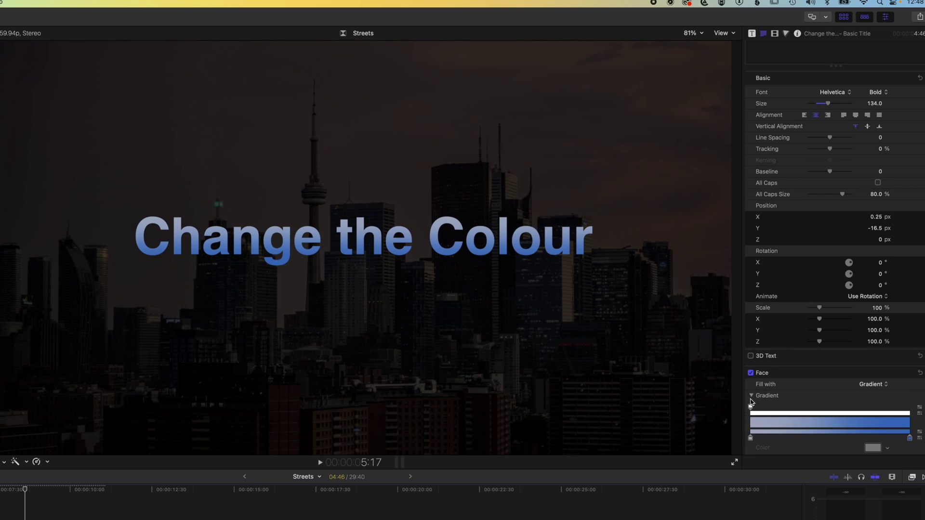
left_click(750, 439)
scroll(756, 423, "down", 2)
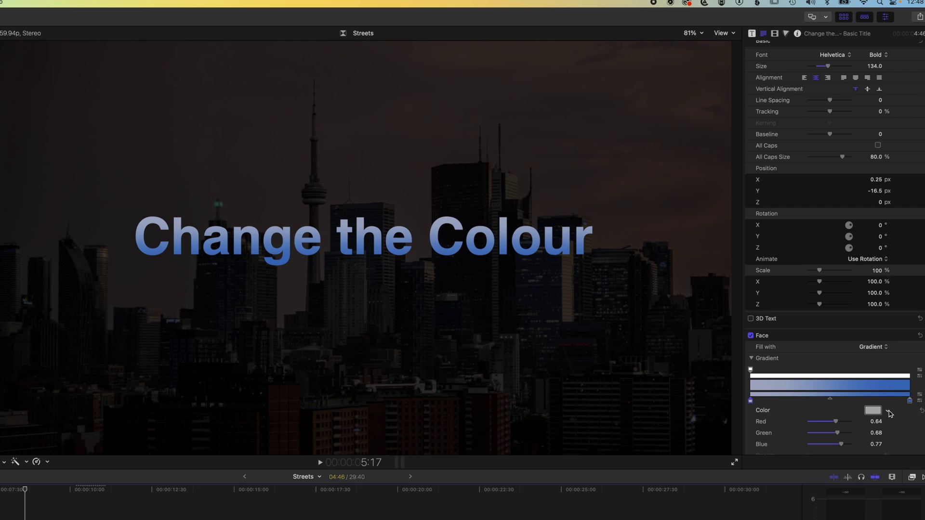
left_click(873, 410)
left_click_drag(866, 433, 854, 450)
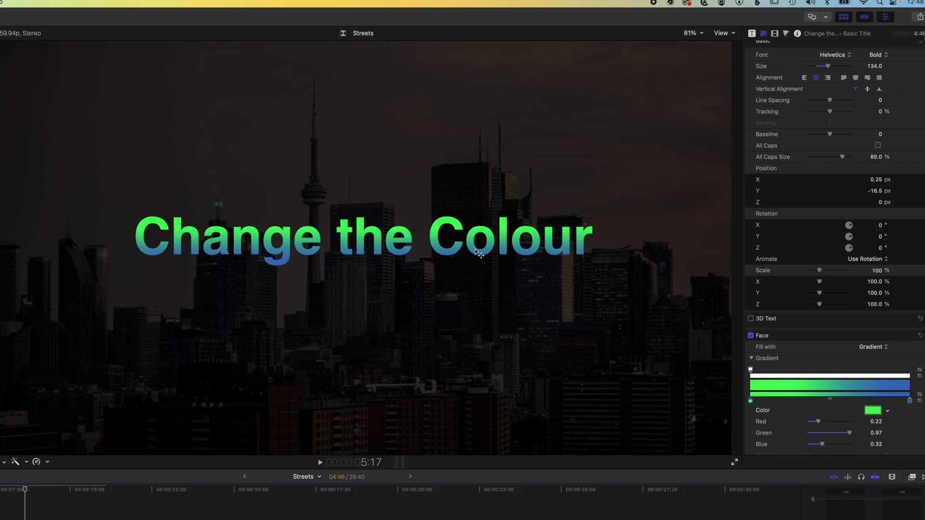
Add a middle gradient stop, adjust its position and blend point, and colour it light mint.
left_click(800, 401)
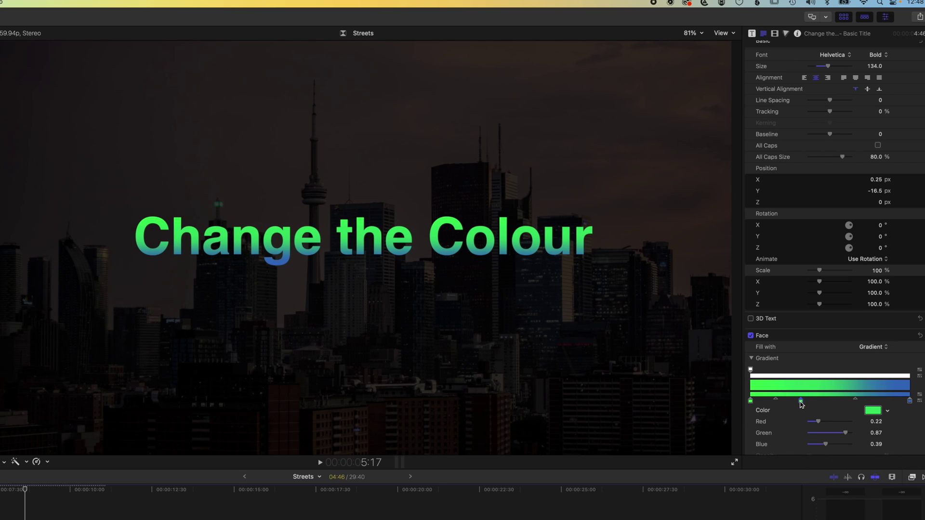
left_click_drag(802, 403, 813, 404)
left_click(888, 411)
left_click_drag(867, 431, 876, 439)
left_click(781, 398)
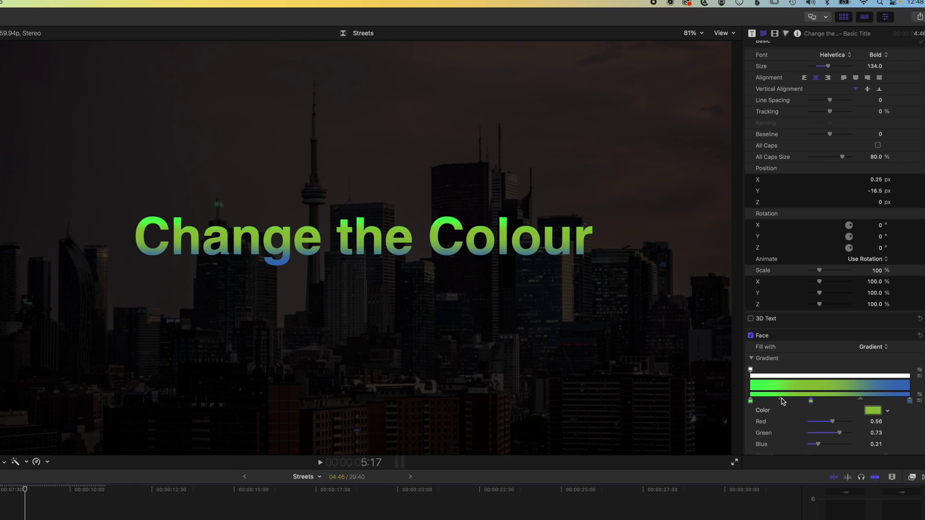
left_click_drag(781, 398, 796, 399)
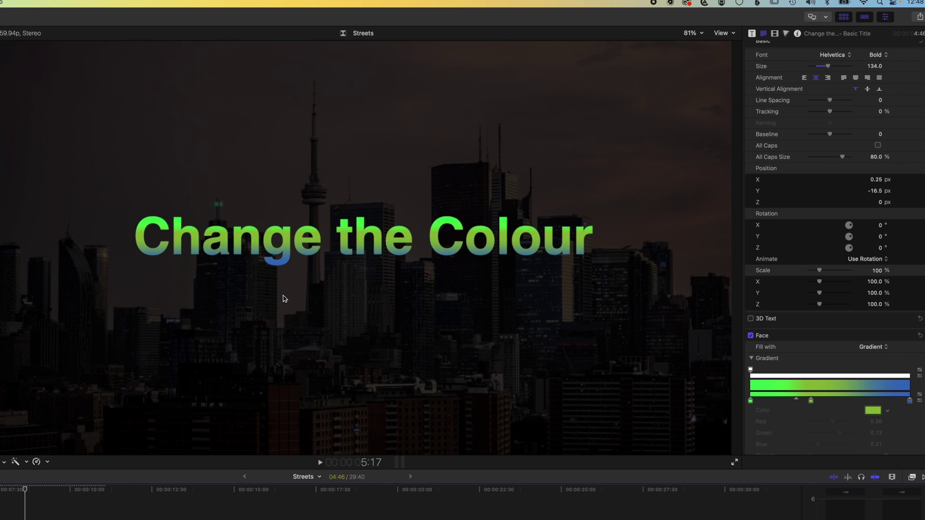
left_click(811, 403)
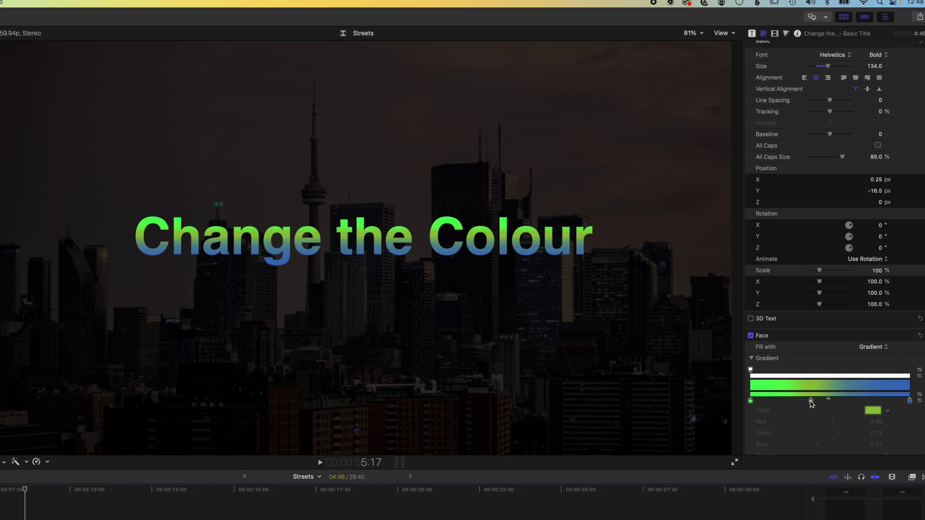
left_click(887, 412)
left_click_drag(884, 432, 830, 454)
left_click(825, 415)
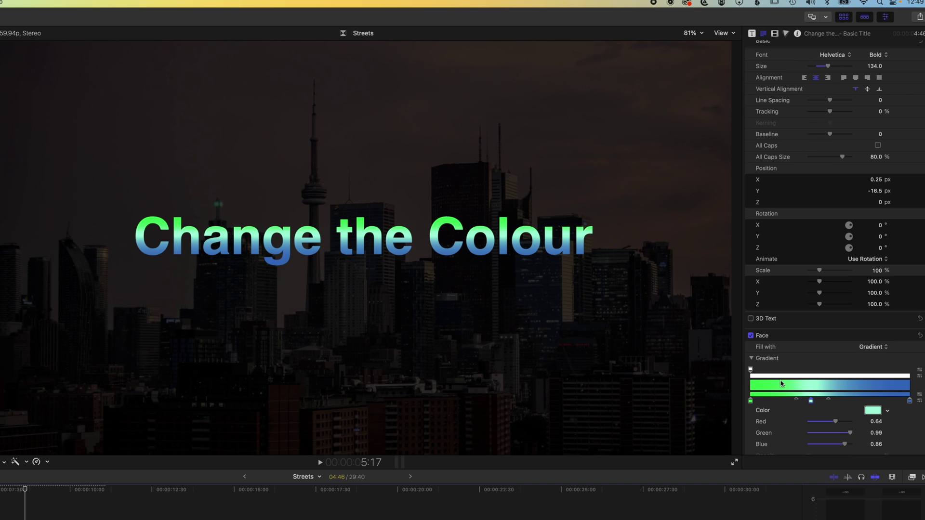
Lower the left opacity stop and add a fully opaque right stop near 86%.
left_click(750, 369)
scroll(830, 422, "down", 2)
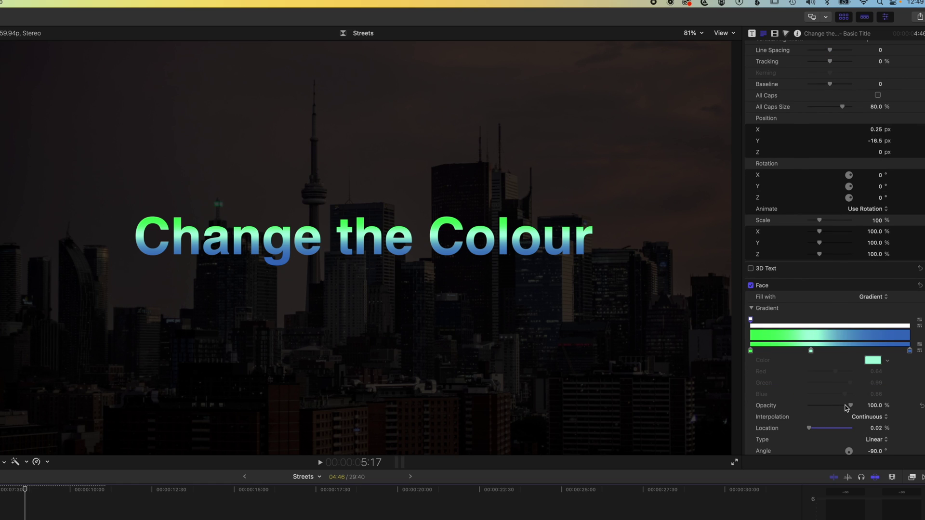
mouse_move(851, 408)
left_mouse_down()
mouse_move(813, 409)
mouse_move(849, 408)
mouse_move(836, 408)
left_mouse_up()
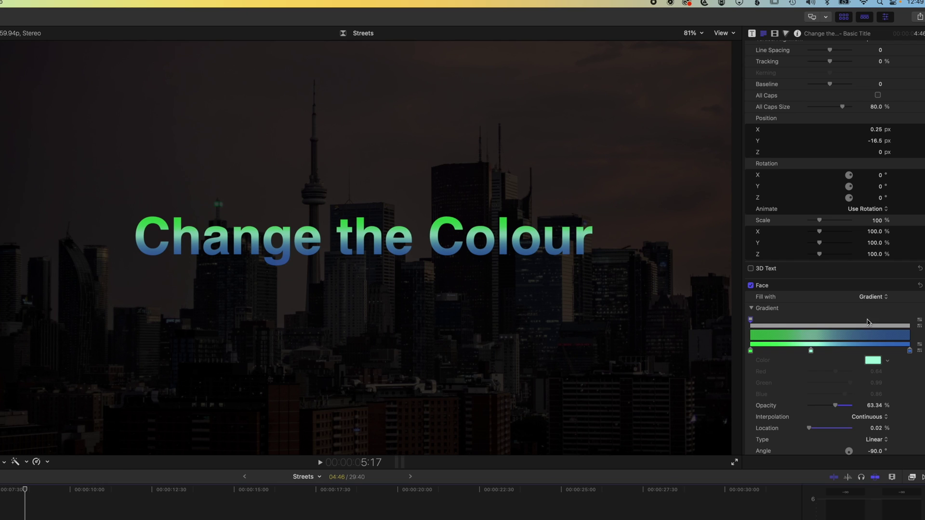
left_click(908, 328)
left_click_drag(909, 320, 888, 320)
left_click(849, 408)
left_click(849, 408)
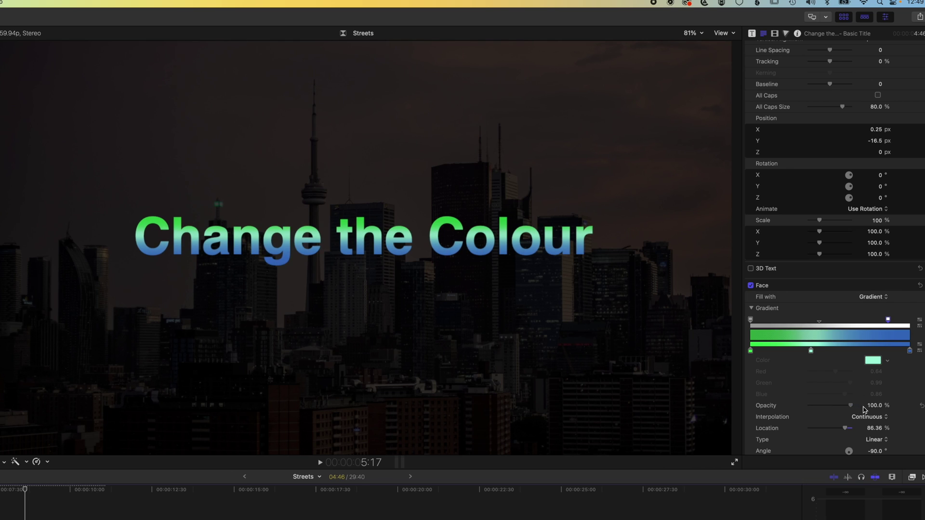
Make the left opacity stop fully transparent and shift the midpoint to about 80%.
left_click(750, 320)
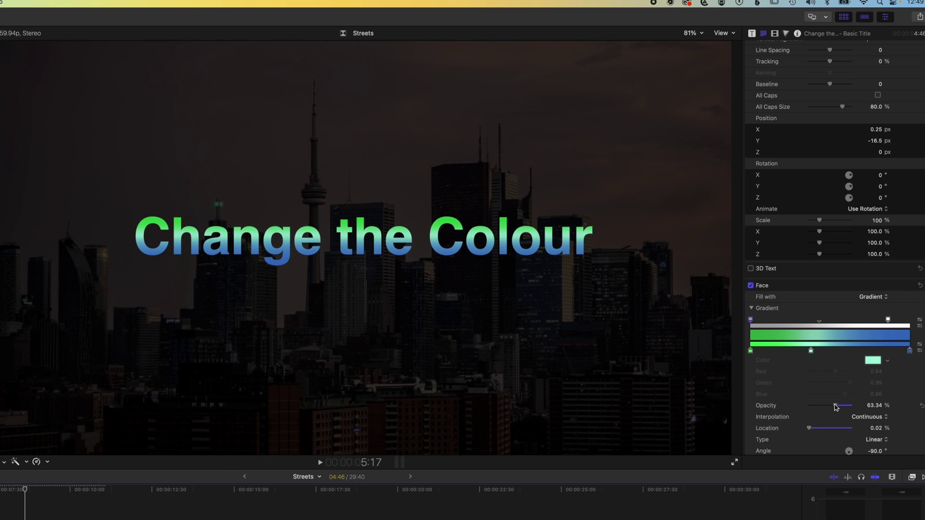
left_click_drag(836, 407, 806, 408)
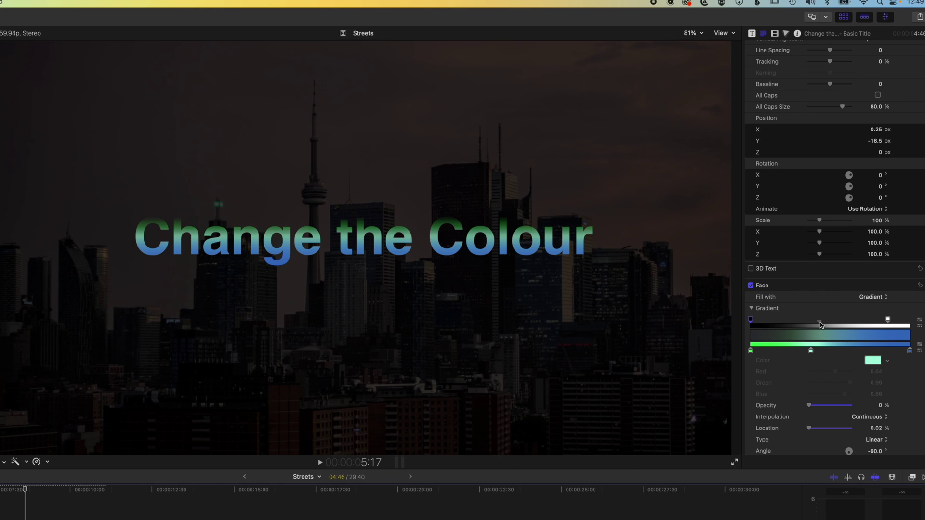
left_click_drag(820, 324, 860, 323)
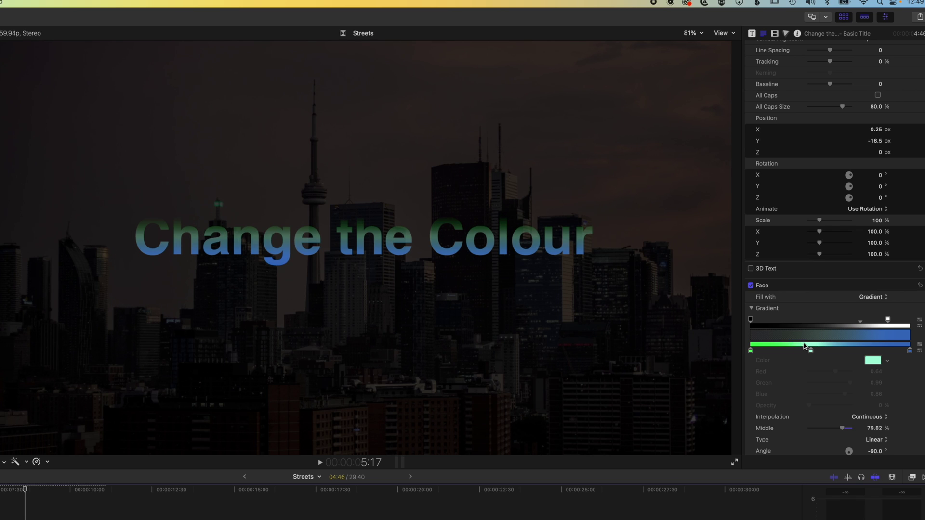
Reset the title face to white, keeping Fill with set to Color and a linear gradient.
left_click(920, 285)
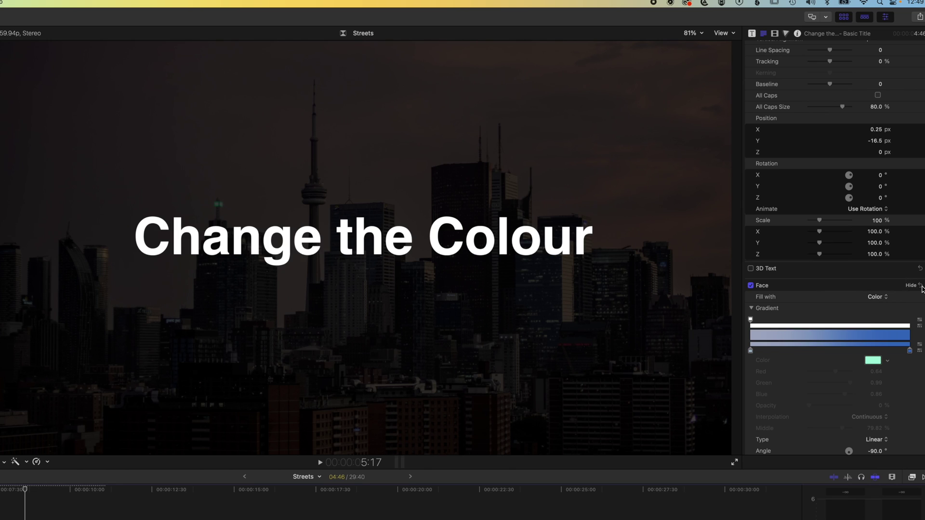
left_click(879, 298)
left_click(871, 299)
scroll(888, 443, "down", 2)
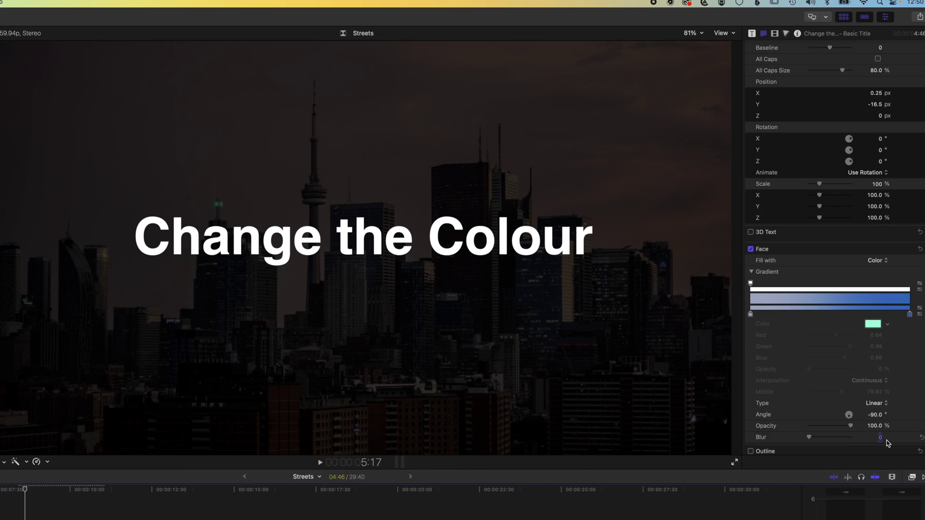
left_click(885, 405)
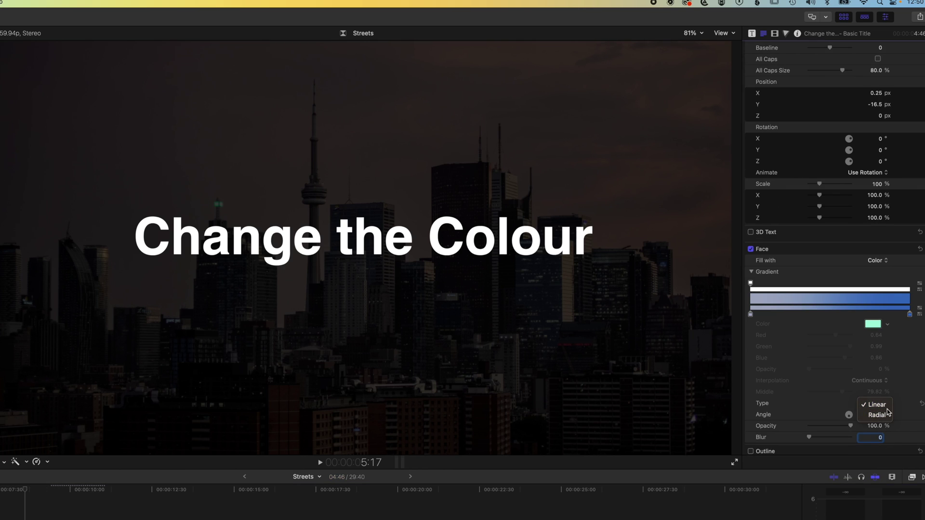
left_click(840, 433)
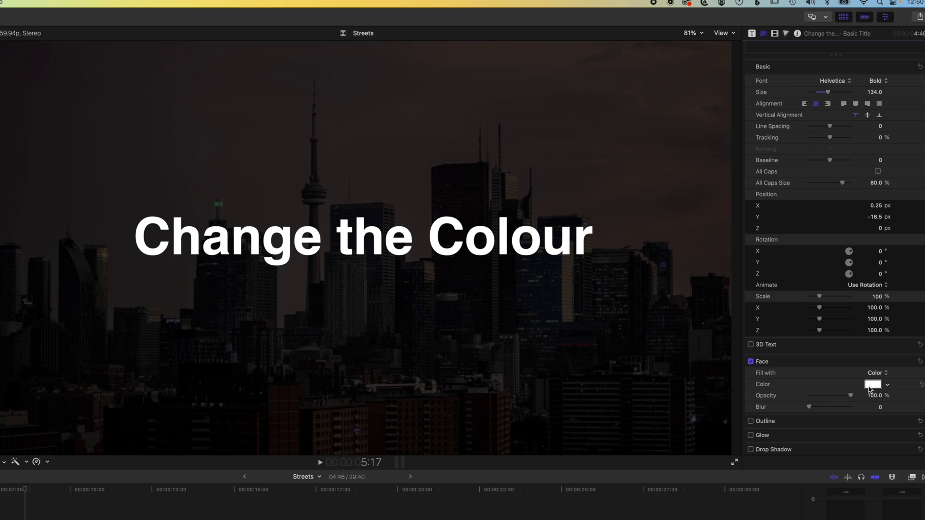
Choose a bright green in the face colour picker.
left_click(887, 387)
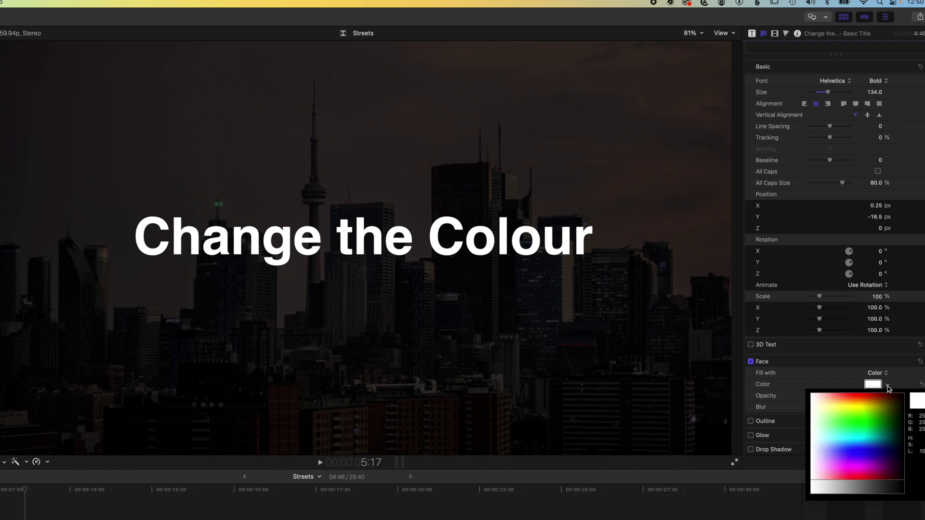
left_click_drag(884, 402, 863, 419)
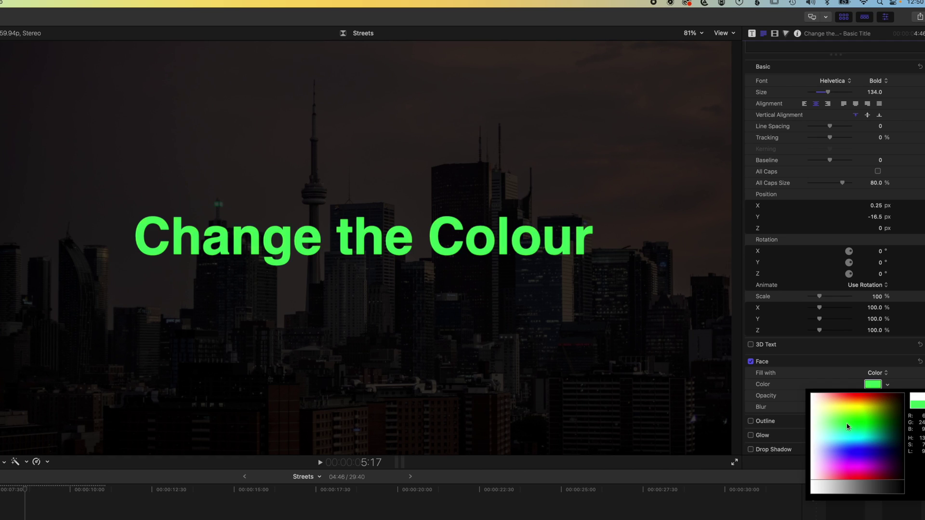
left_click(696, 458)
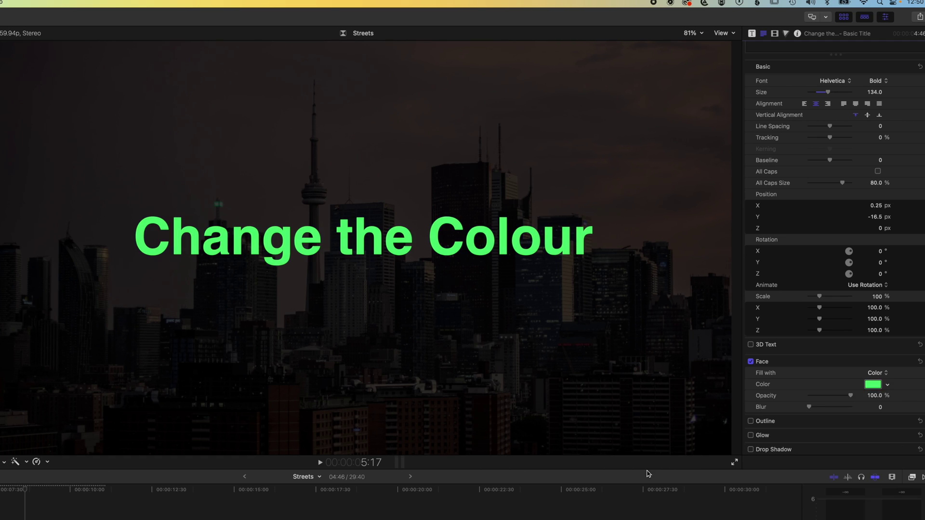
Enlarge the Change the Size title to about 126, then make the word 'the' 261.
left_click(201, 489)
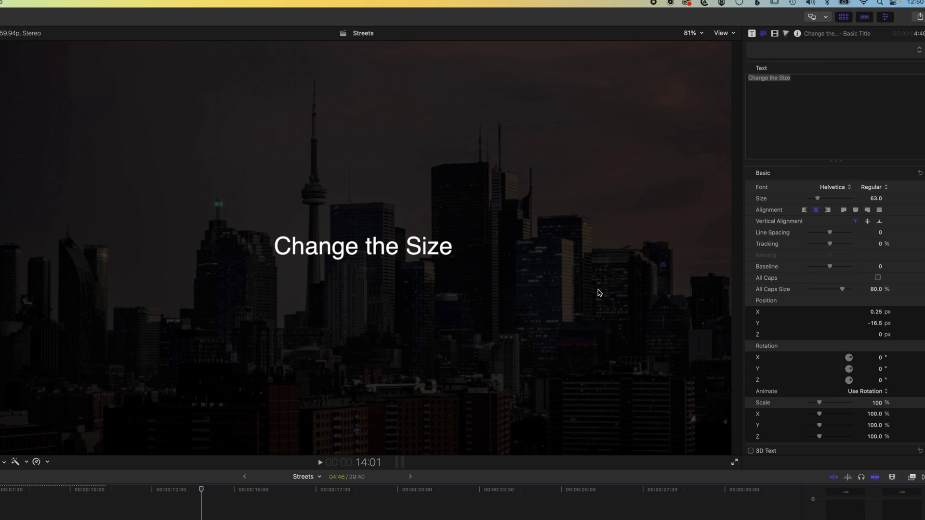
mouse_move(817, 198)
left_mouse_down()
mouse_move(844, 201)
mouse_move(828, 202)
left_mouse_up()
triple_click(774, 78)
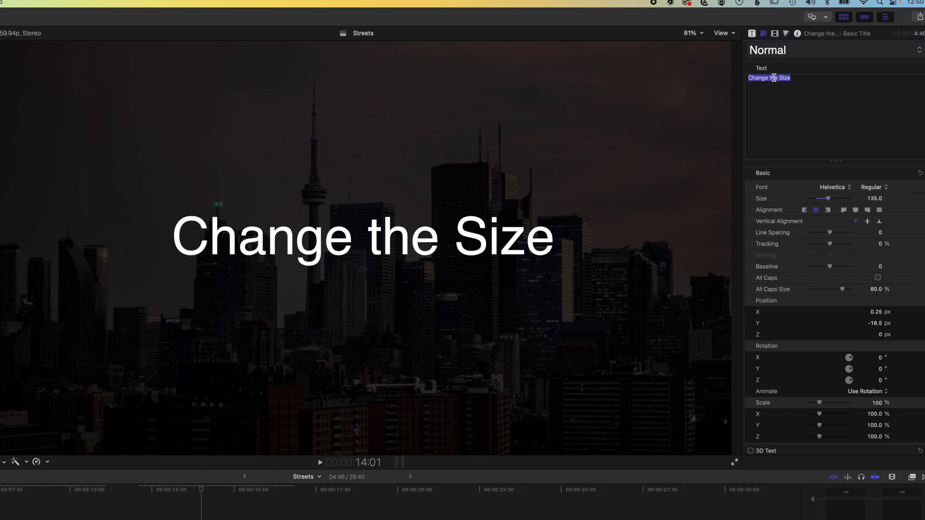
double_click(773, 77)
left_click_drag(829, 199, 846, 198)
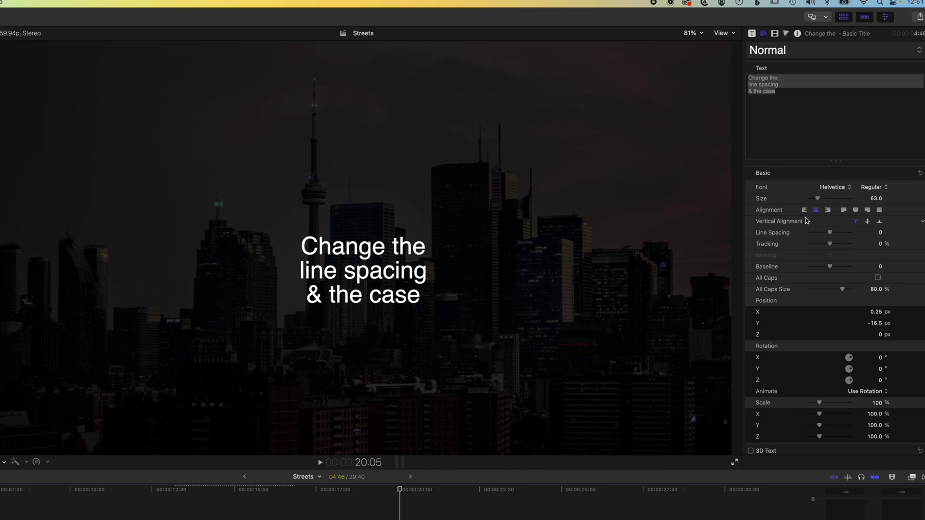
Increase Line Spacing to spread the three lines, settling at 43.0 after trying other values.
mouse_move(843, 237)
left_mouse_down()
mouse_move(830, 235)
mouse_move(841, 235)
left_mouse_up()
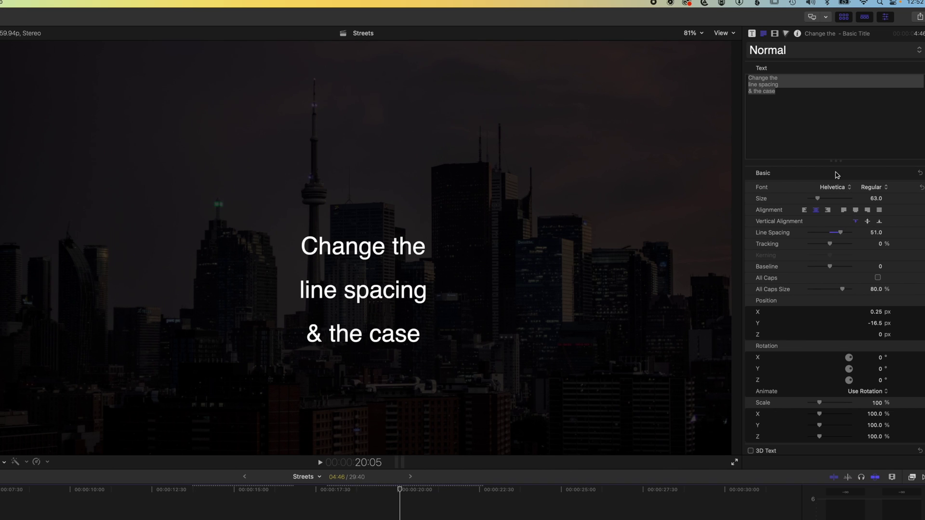
left_click_drag(782, 93, 747, 91)
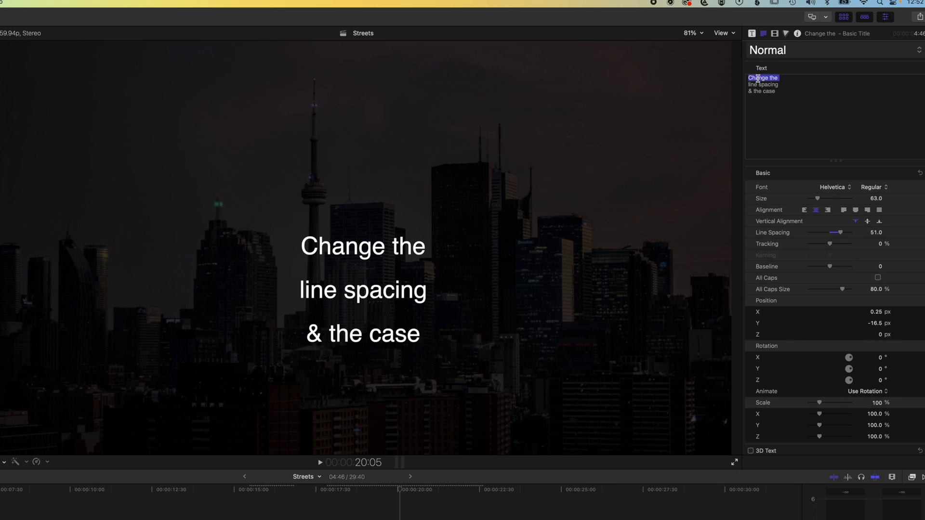
mouse_move(840, 233)
left_mouse_down()
mouse_move(826, 236)
mouse_move(839, 236)
left_mouse_up()
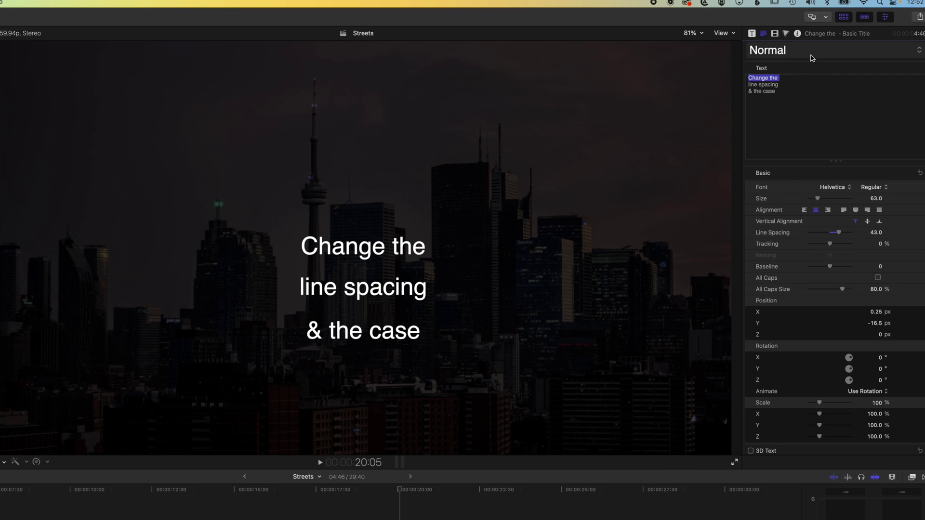
Make all three lines bold, in All Caps at 100% size.
left_click(782, 95)
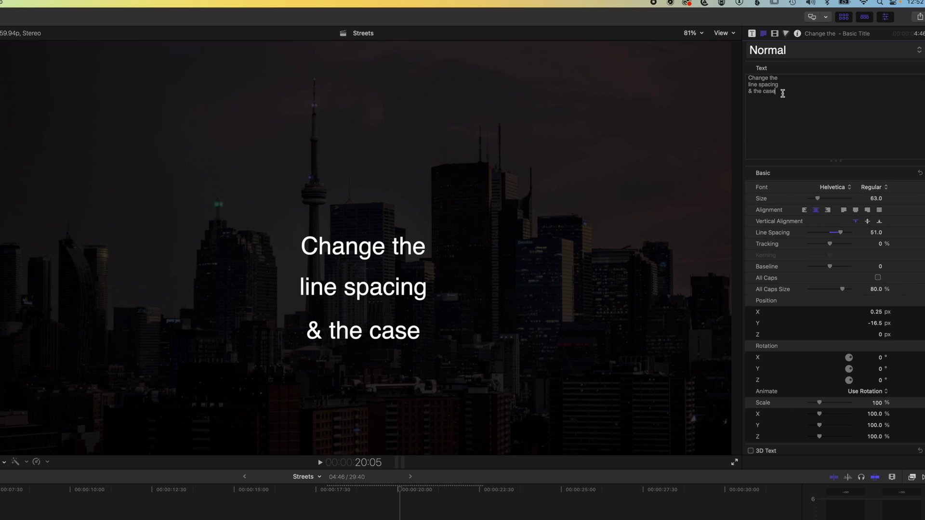
key("super+a")
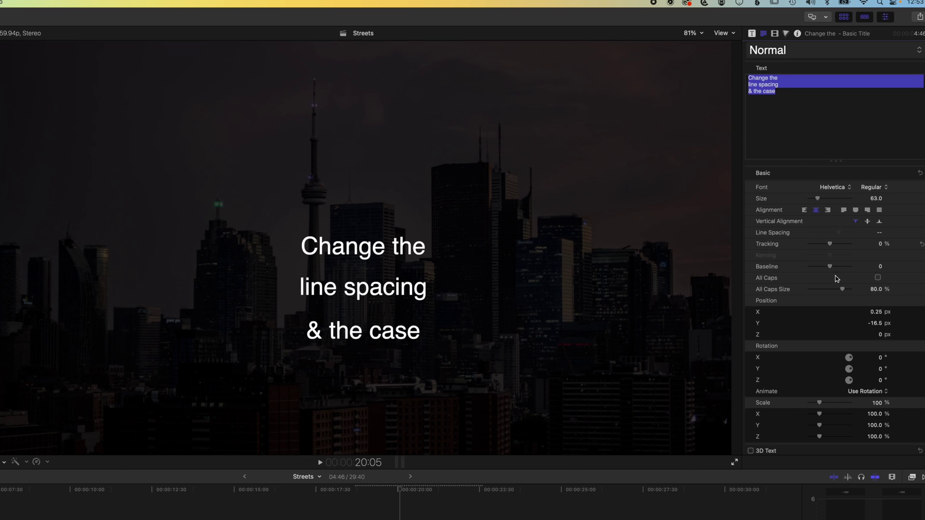
left_click(878, 277)
left_click_drag(839, 291, 879, 292)
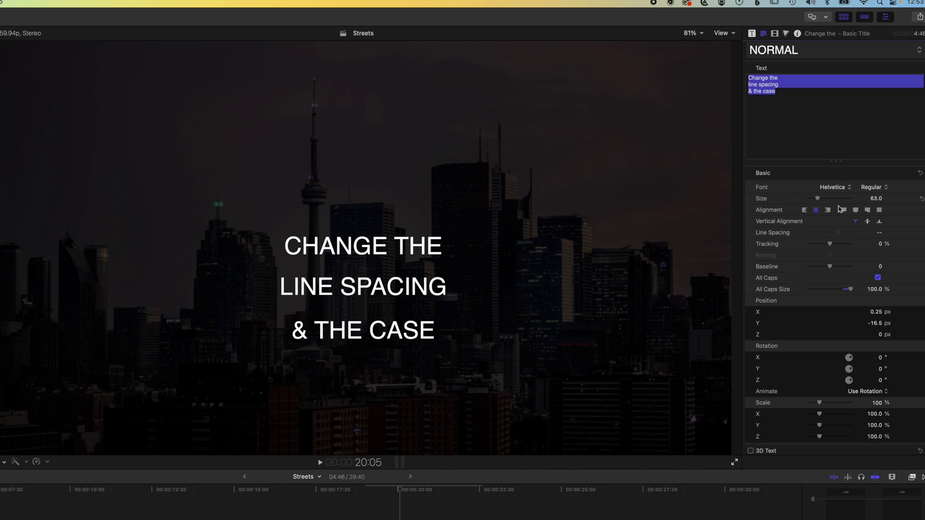
left_click_drag(870, 189, 818, 174)
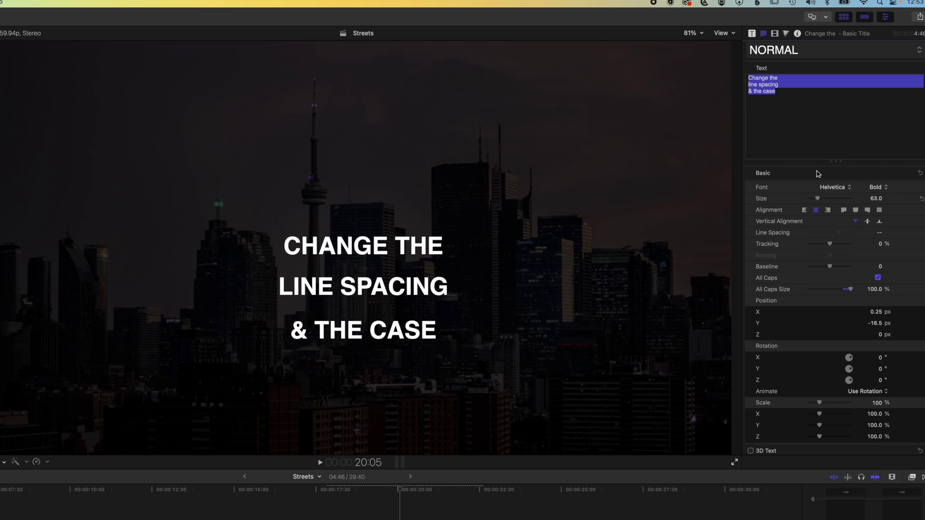
Enlarge the first line CHANGE THE and the last line & THE CASE.
left_click(780, 83)
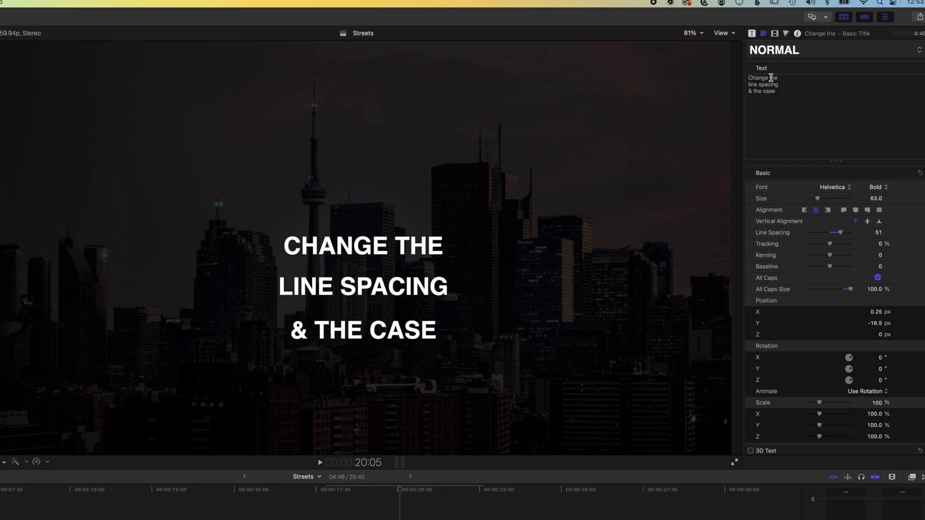
left_click_drag(779, 78, 747, 78)
left_click_drag(818, 199, 821, 198)
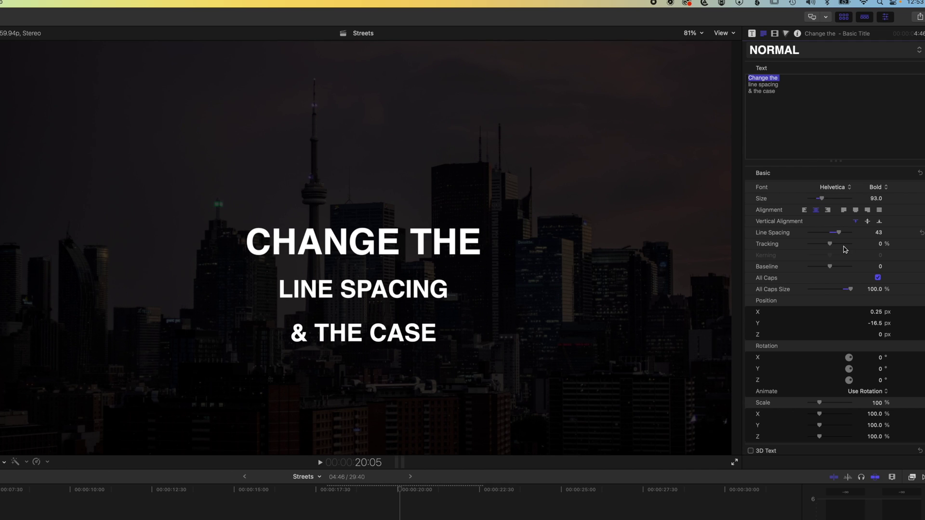
left_click_drag(838, 233, 840, 233)
left_click_drag(776, 91, 748, 92)
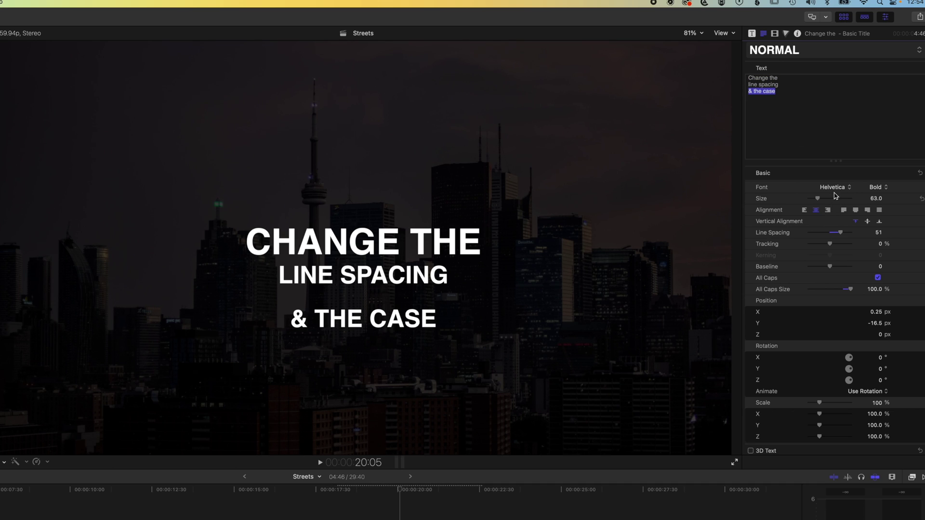
left_click_drag(823, 202, 829, 200)
Tighten Line Spacing to 7 and move the title block higher in the frame.
left_click(785, 85)
triple_click(755, 85)
left_click_drag(840, 232, 831, 235)
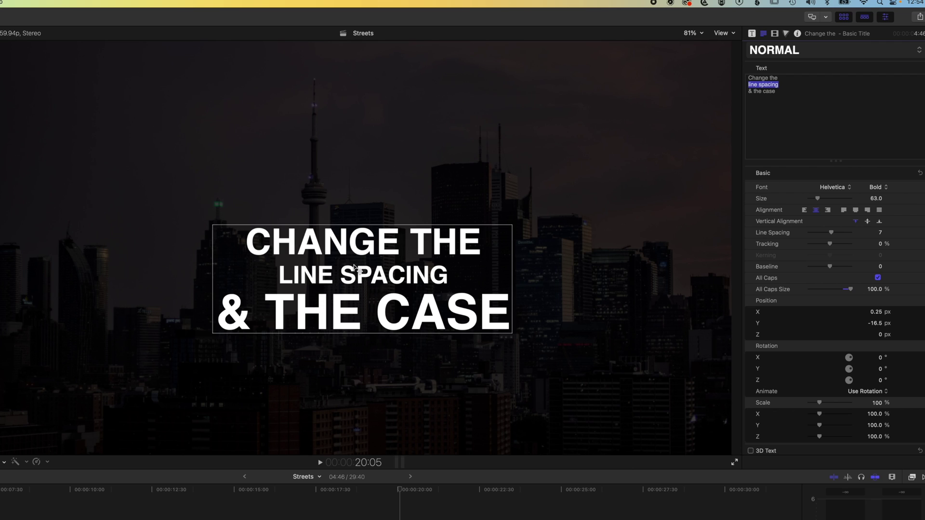
left_click_drag(351, 269, 352, 247)
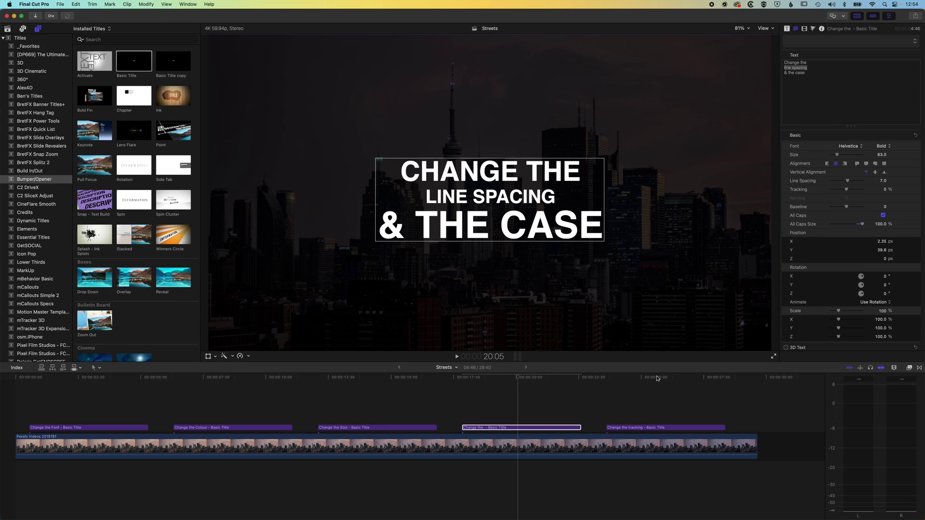
Select the Change the tracking title and turn on All Caps at 100% size.
left_click(656, 378)
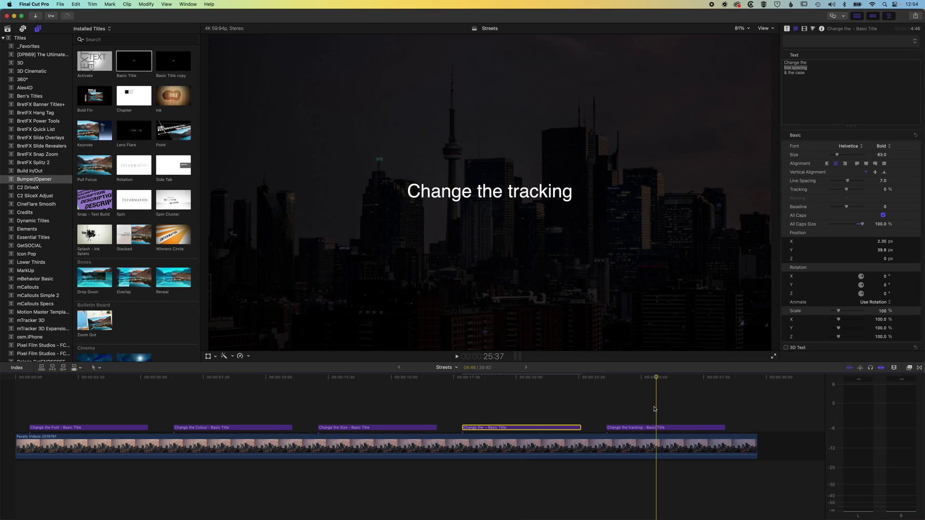
left_click(652, 428)
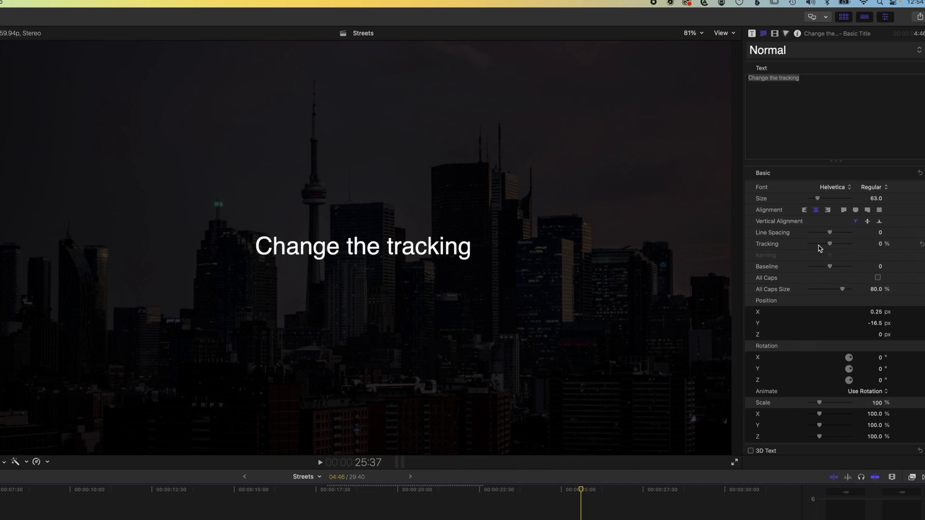
left_click(877, 278)
left_click_drag(841, 289, 850, 289)
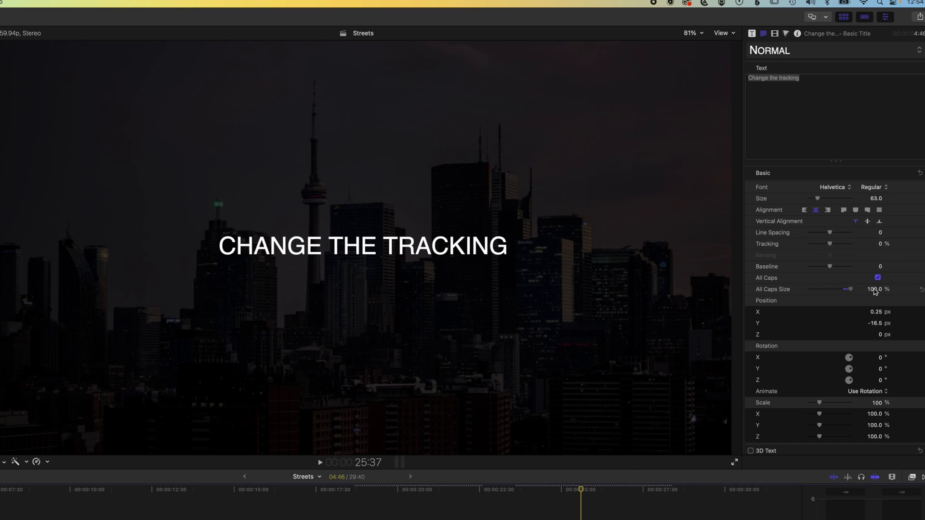